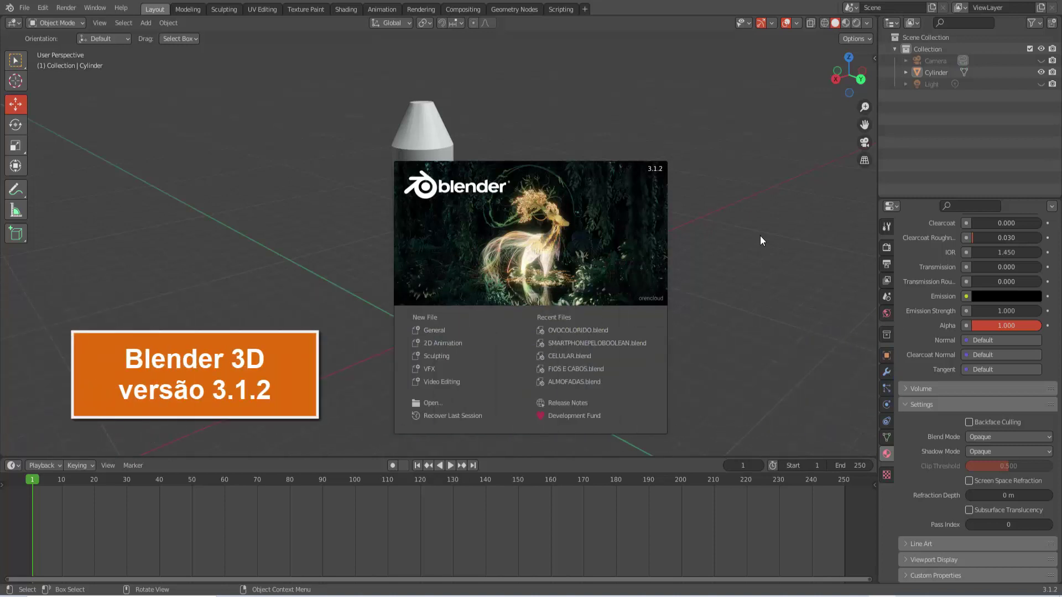
# Close the splash screen, browse the Add menu, and orbit around the cylinder-and-cone rocket
pyautogui.click(697, 207)
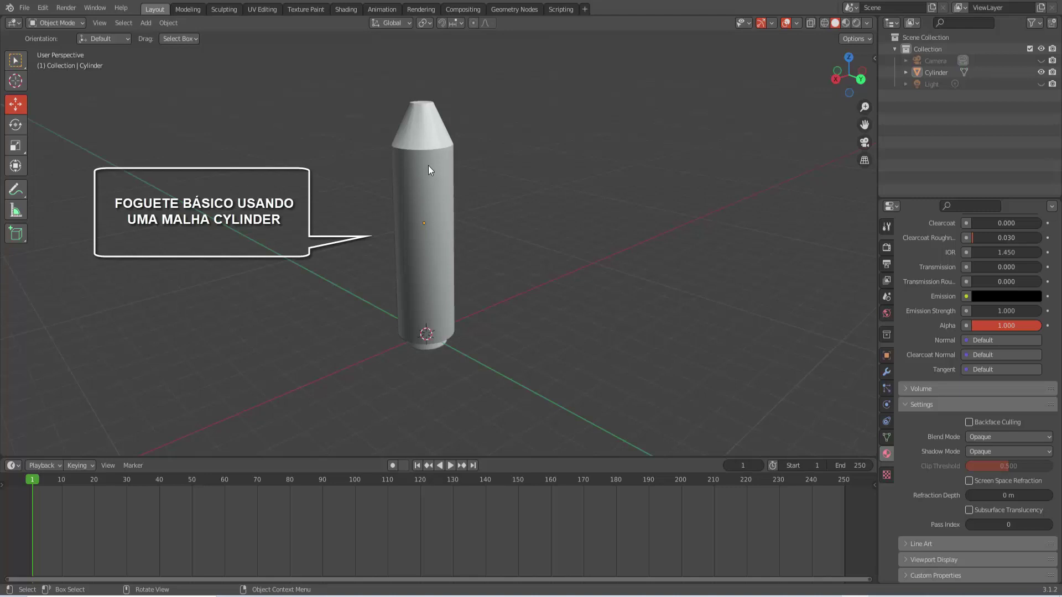
pyautogui.click(146, 23)
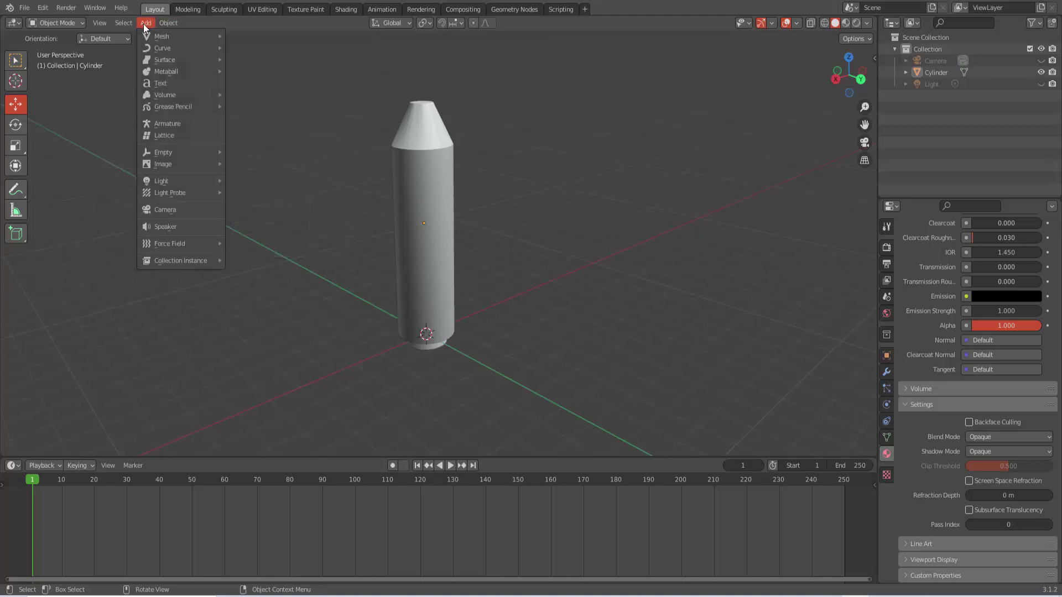
pyautogui.moveTo(151, 36)
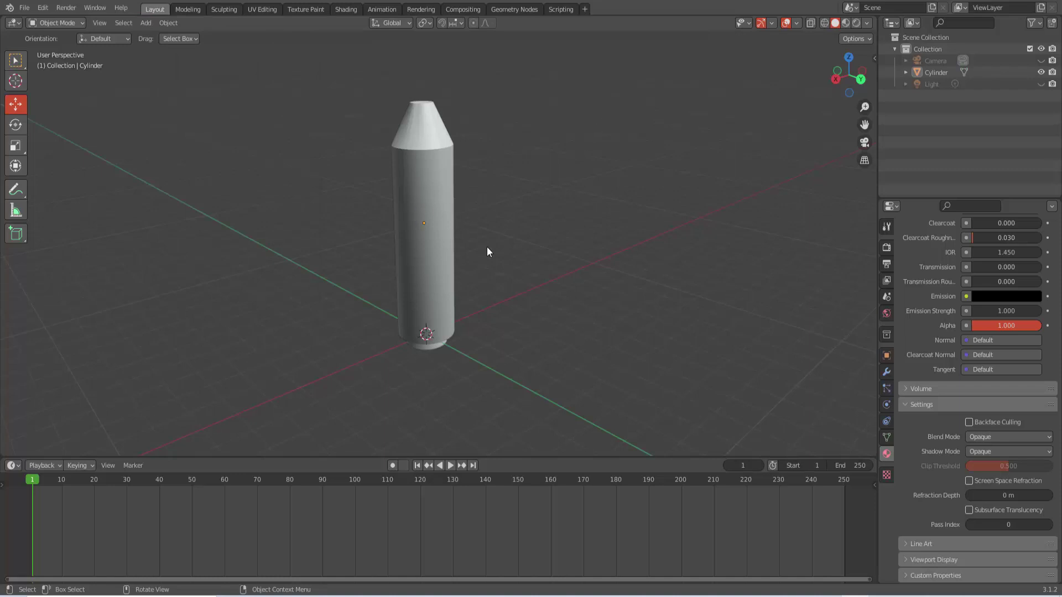
pyautogui.moveTo(486, 247)
pyautogui.mouseDown(button='middle')
pyautogui.moveTo(484, 187)
pyautogui.moveTo(513, 142)
pyautogui.moveTo(519, 216)
pyautogui.moveTo(483, 233)
pyautogui.moveTo(466, 227)
pyautogui.moveTo(471, 235)
pyautogui.mouseUp(button='middle')
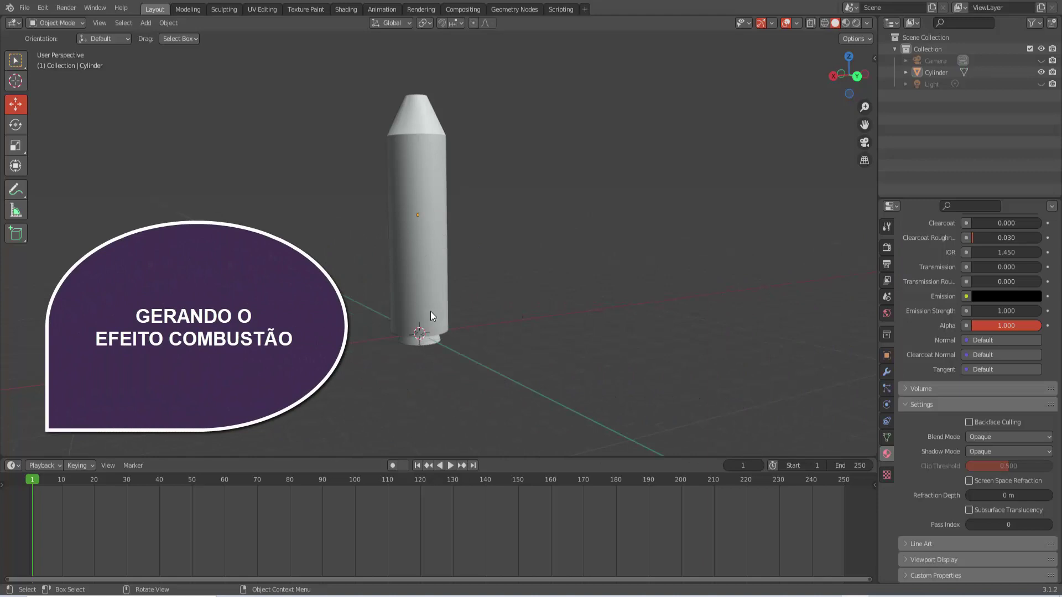
pyautogui.moveTo(567, 320); pyautogui.dragTo(649, 324, button='middle')
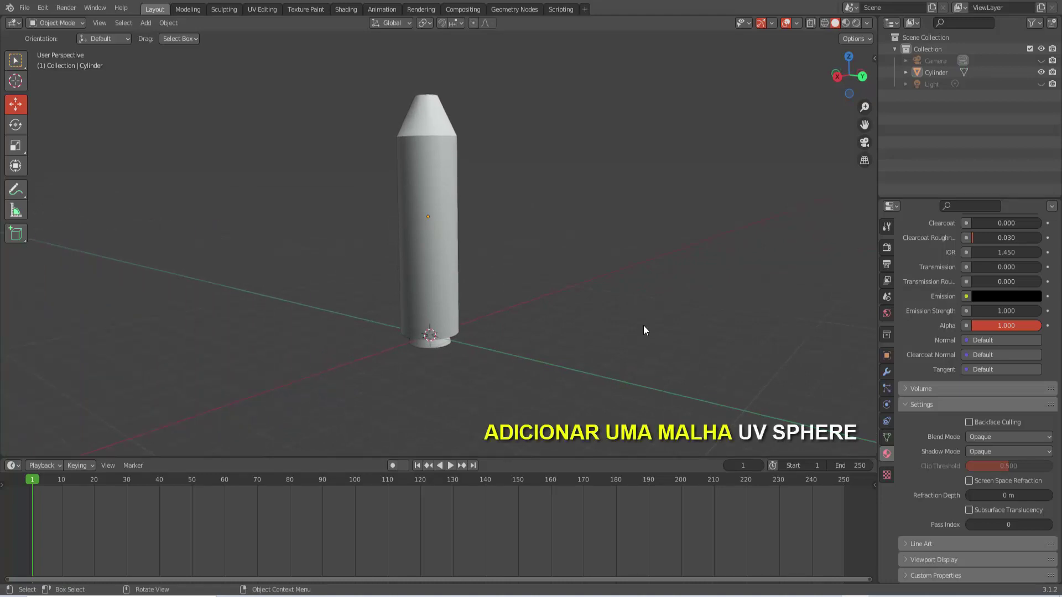
# Add a UV sphere, scale it down, and raise it slightly on Z at the rocket's base
pyautogui.click(147, 22)
pyautogui.moveTo(155, 36)
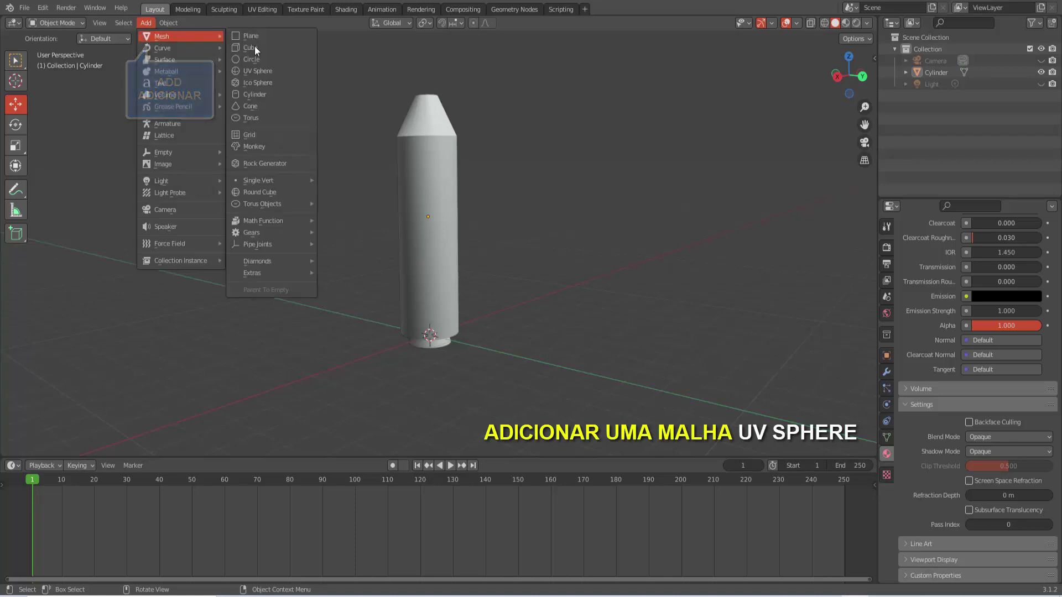
pyautogui.click(258, 72)
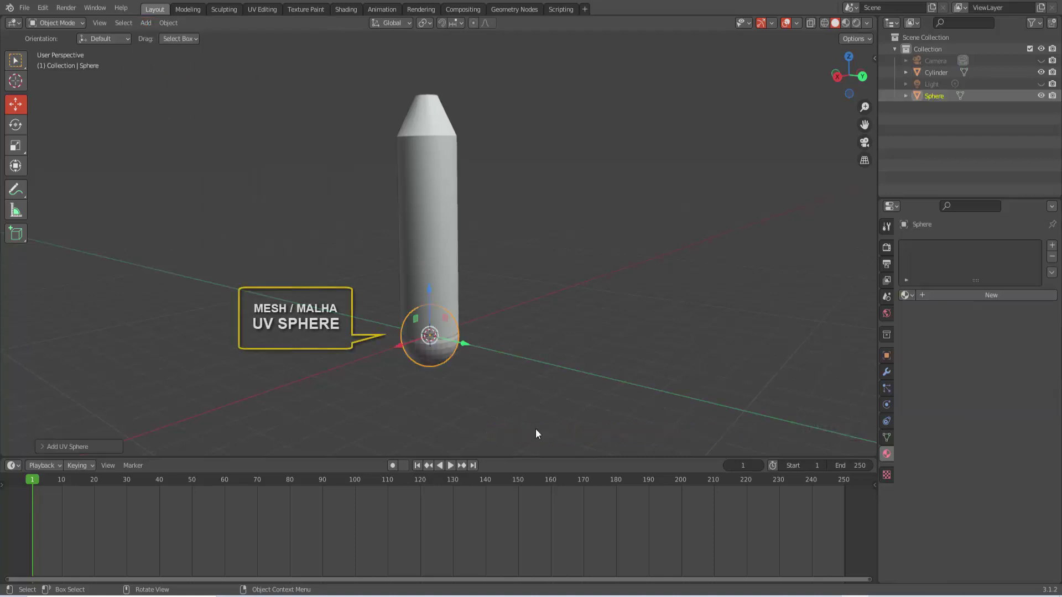
pyautogui.press('s')
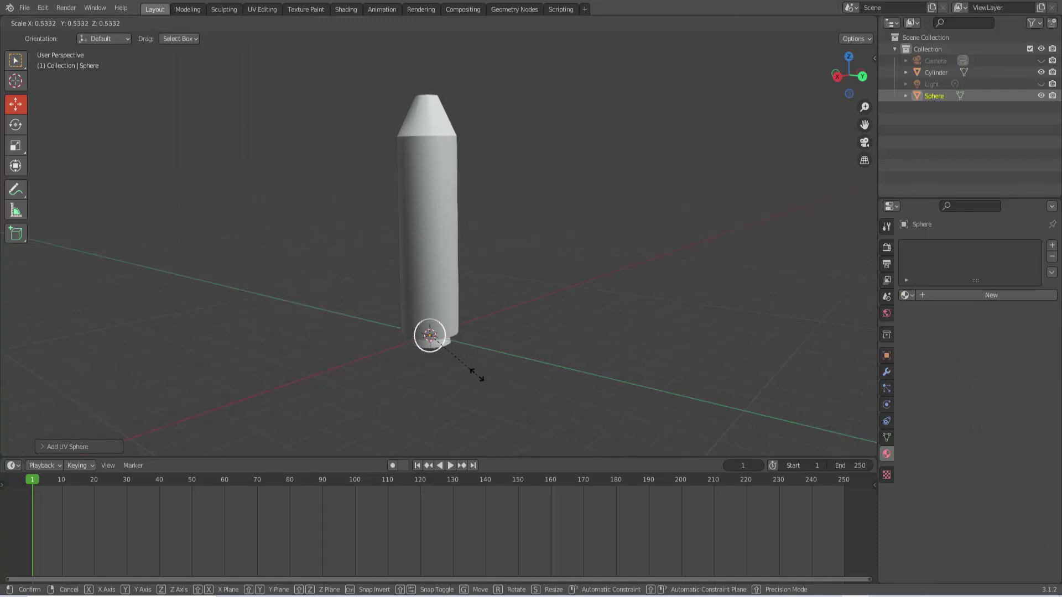
pyautogui.click(474, 375)
pyautogui.moveTo(515, 389); pyautogui.dragTo(495, 362, button='middle')
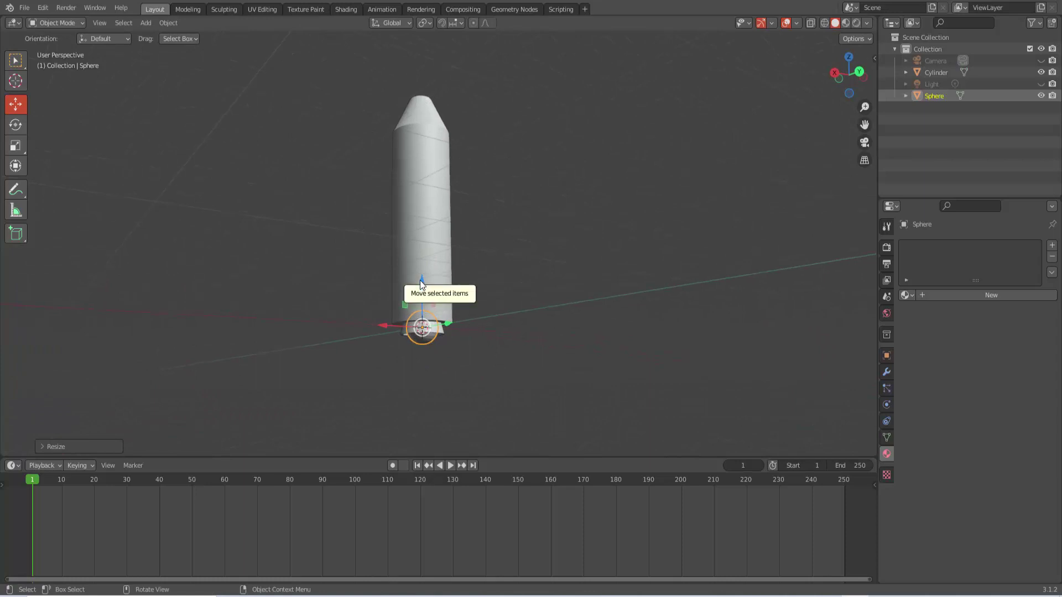
pyautogui.moveTo(424, 291); pyautogui.dragTo(549, 343)
pyautogui.moveTo(549, 344); pyautogui.dragTo(540, 388, button='middle')
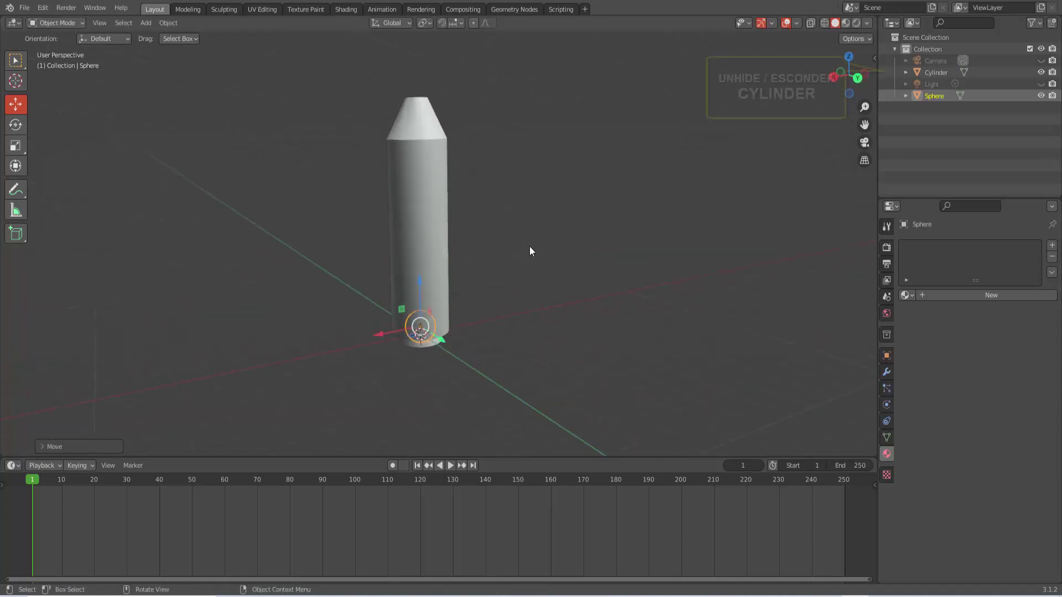
# Hide the cylinder in the outliner and recentre the view on the sphere
pyautogui.click(1042, 73)
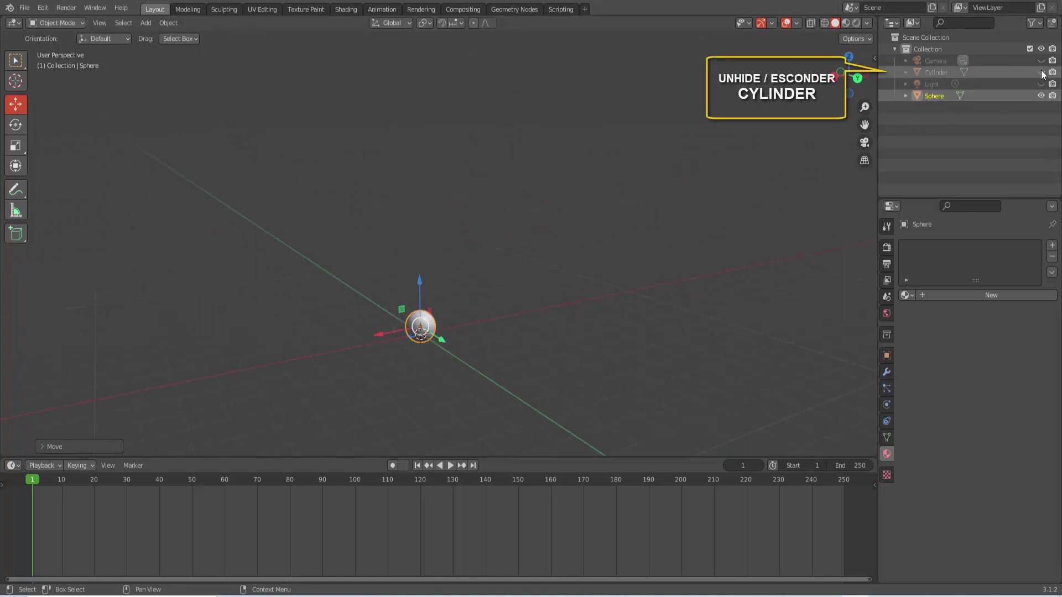
pyautogui.scroll(3, 480, 321)
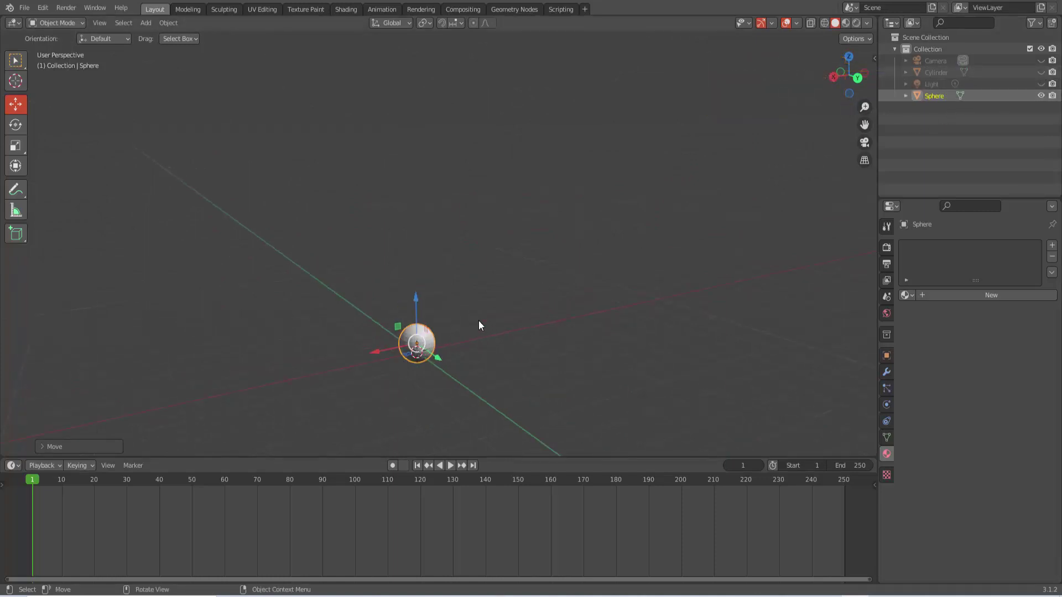
pyautogui.scroll(-5, 478, 323)
pyautogui.scroll(-1, 479, 325)
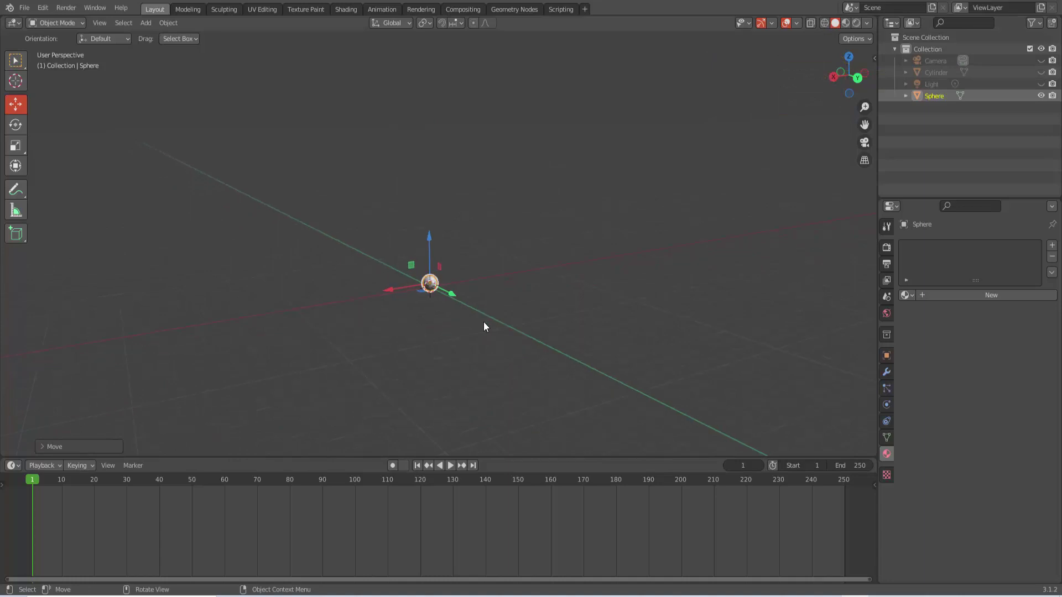
pyautogui.moveTo(865, 124); pyautogui.dragTo(872, 100)
pyautogui.scroll(8, 437, 259)
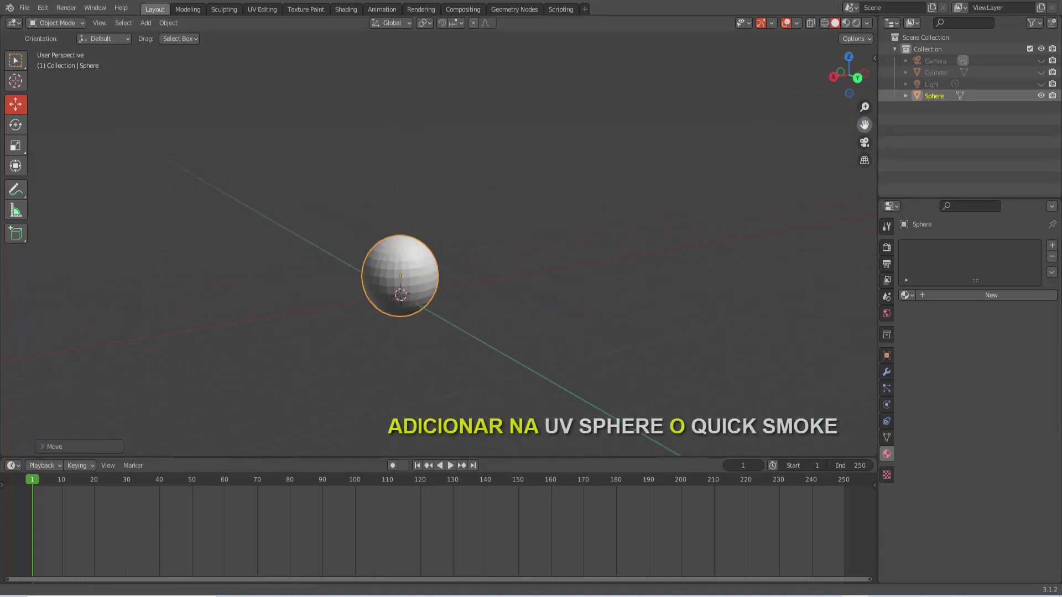
# Apply Quick Smoke to the sphere and lower the Smoke Domain about 2.26 m beneath it
pyautogui.click(170, 23)
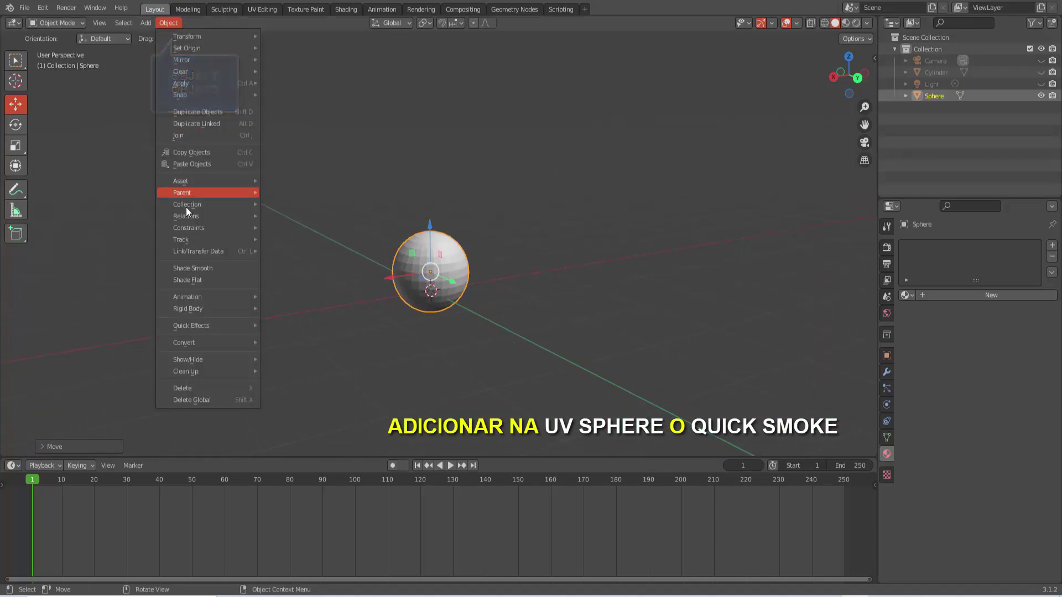
pyautogui.moveTo(190, 326)
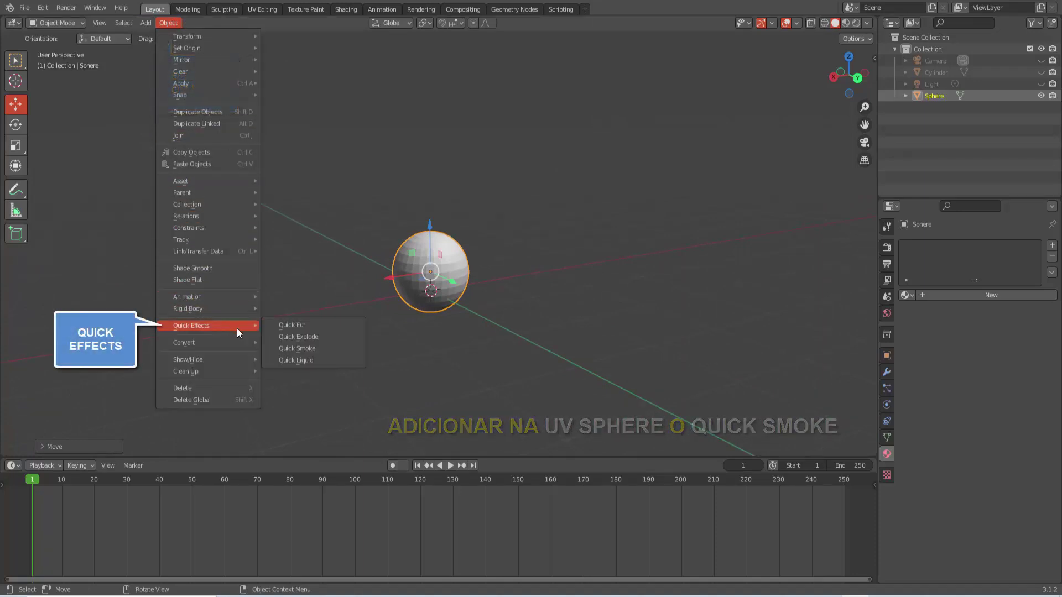
pyautogui.click(316, 349)
pyautogui.scroll(-8, 467, 300)
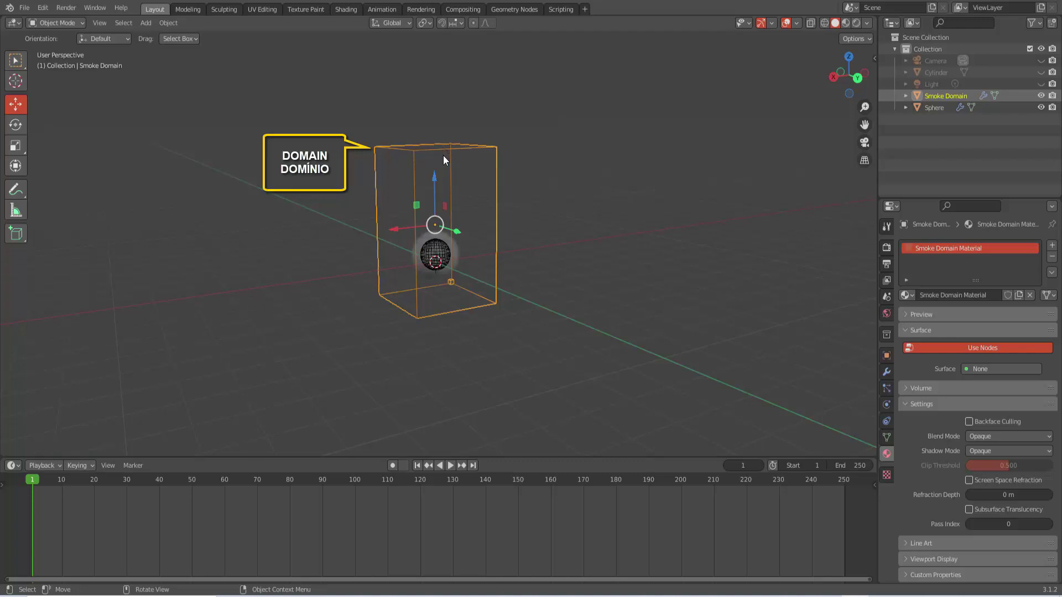
pyautogui.moveTo(434, 175); pyautogui.dragTo(436, 253)
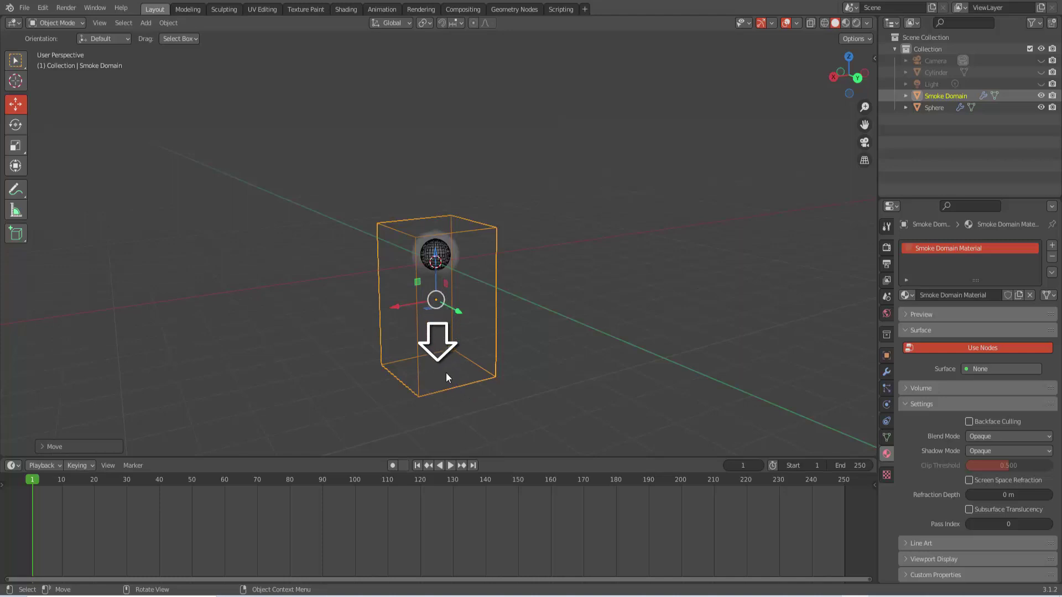
# Add a Wind force field, rotate it 180° on Y, and raise it about 0.95 m
pyautogui.click(146, 22)
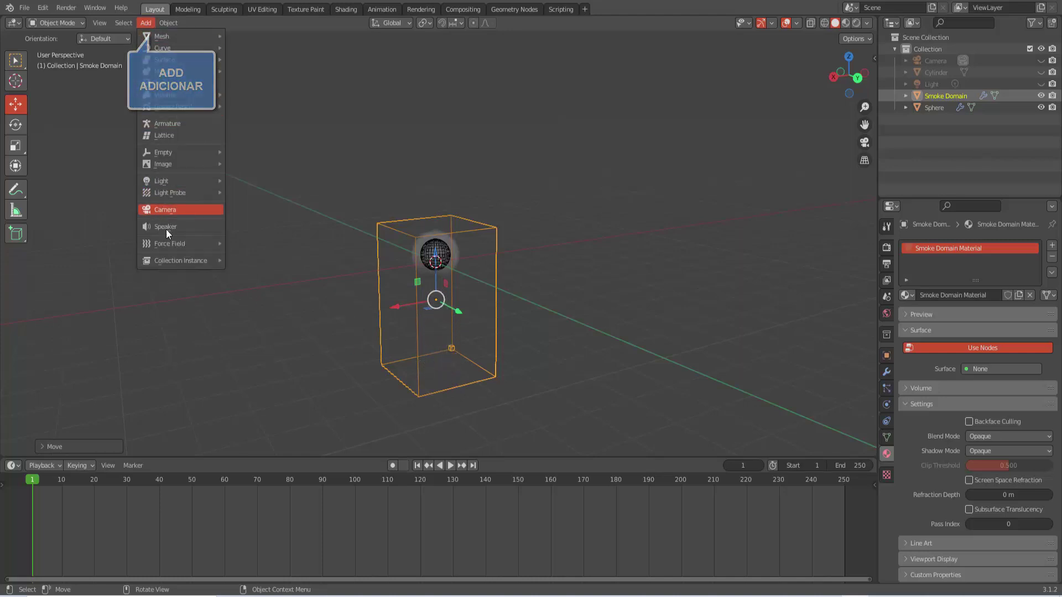
pyautogui.moveTo(169, 244)
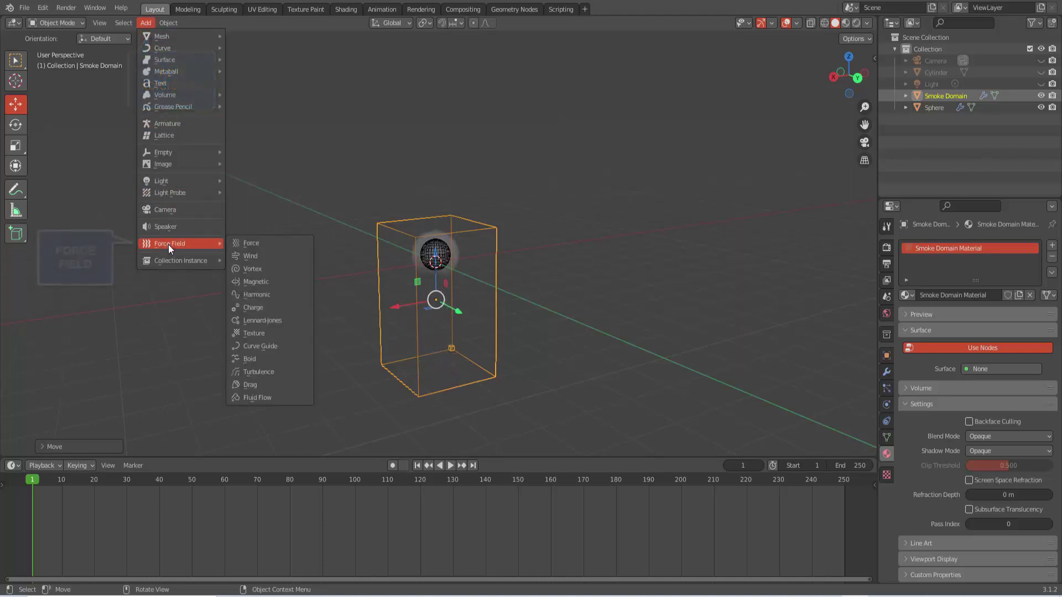
pyautogui.click(260, 257)
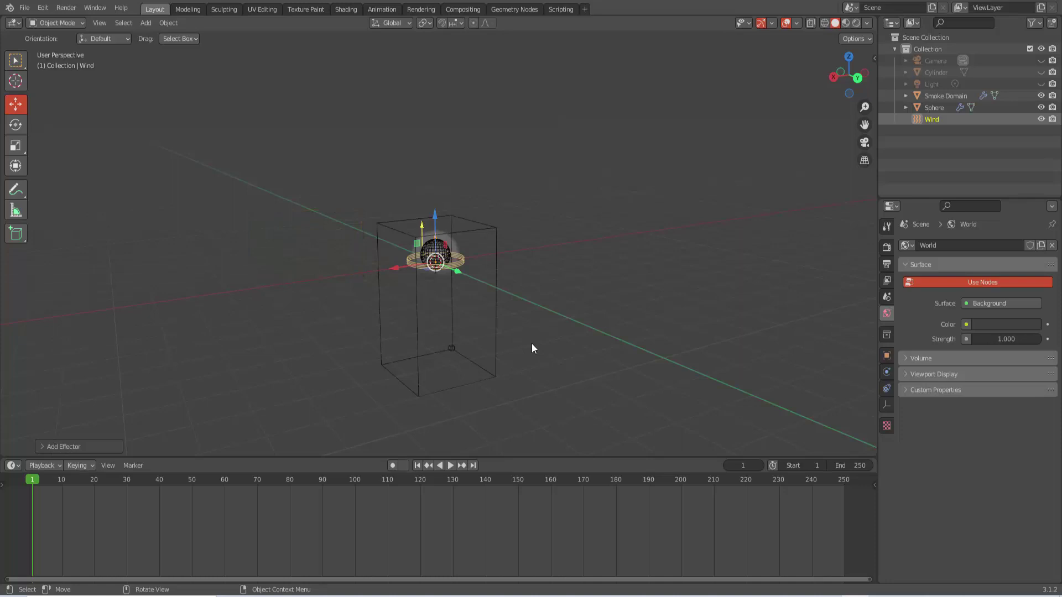
pyautogui.press('r')
pyautogui.write('y')
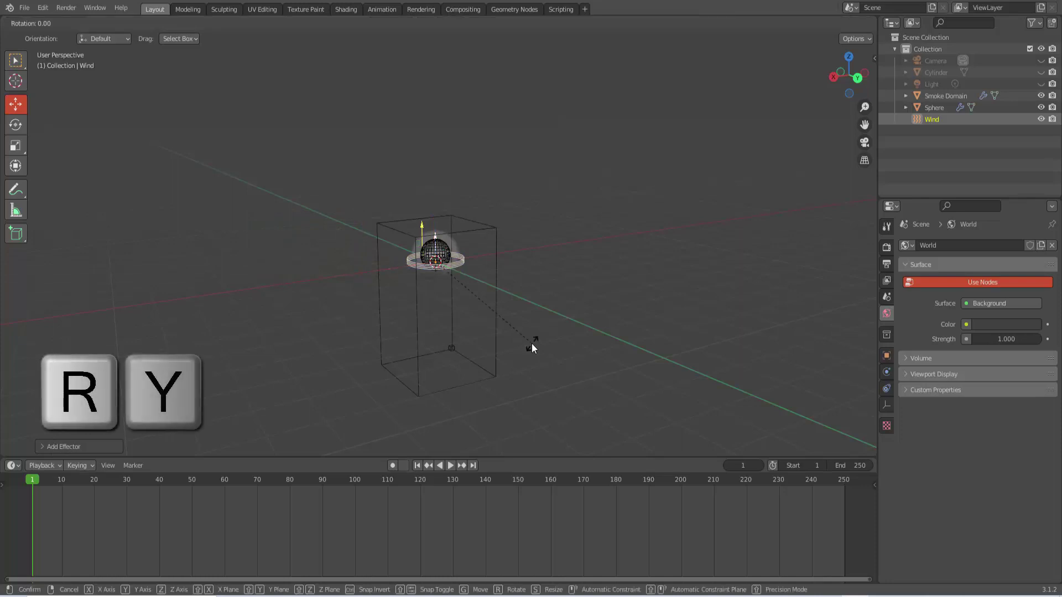
pyautogui.write('180')
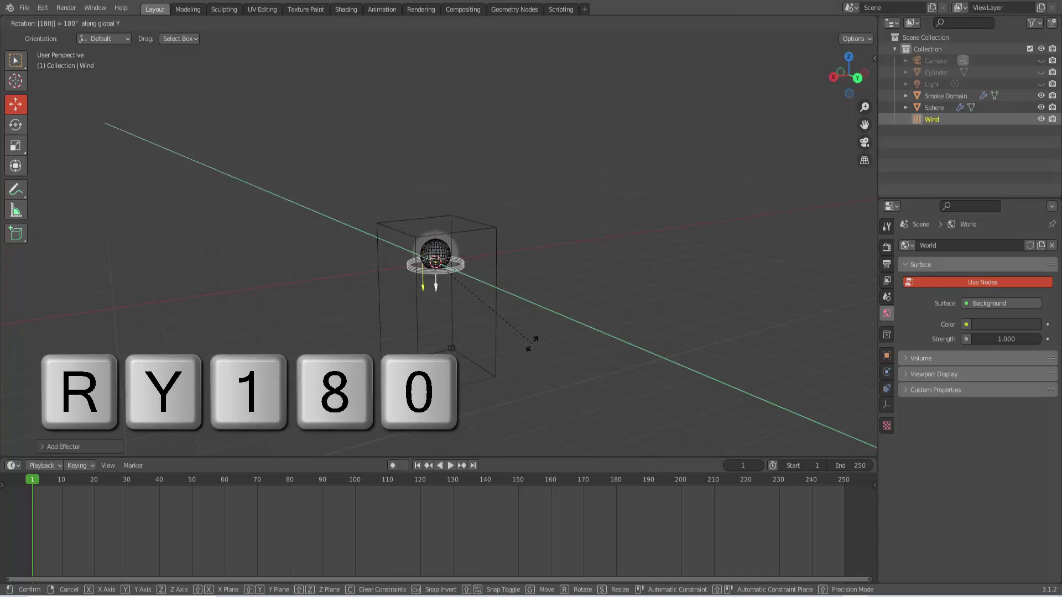
pyautogui.press('Return')
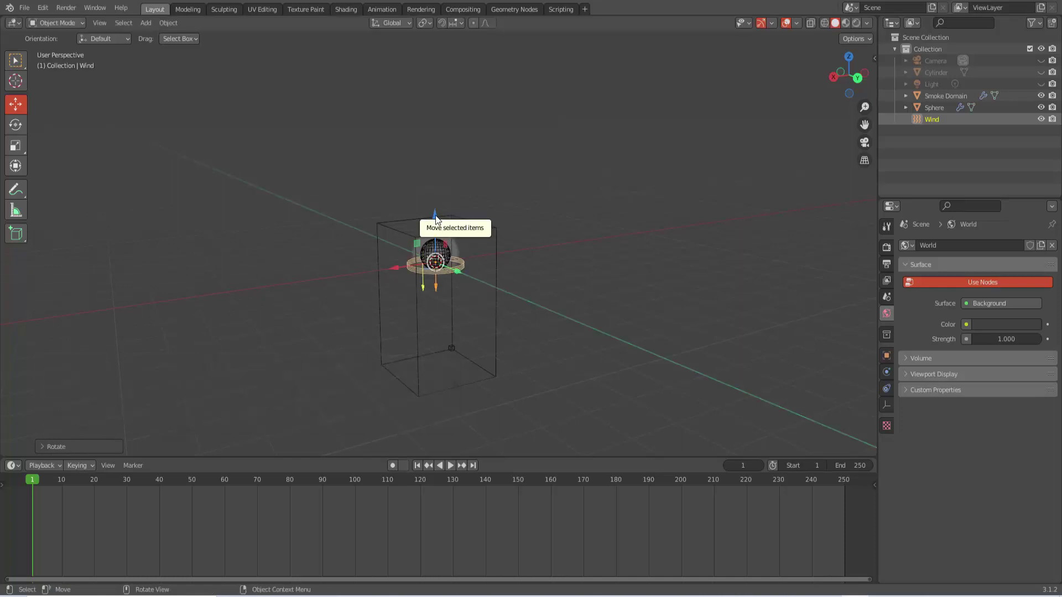
pyautogui.moveTo(436, 215); pyautogui.dragTo(434, 180)
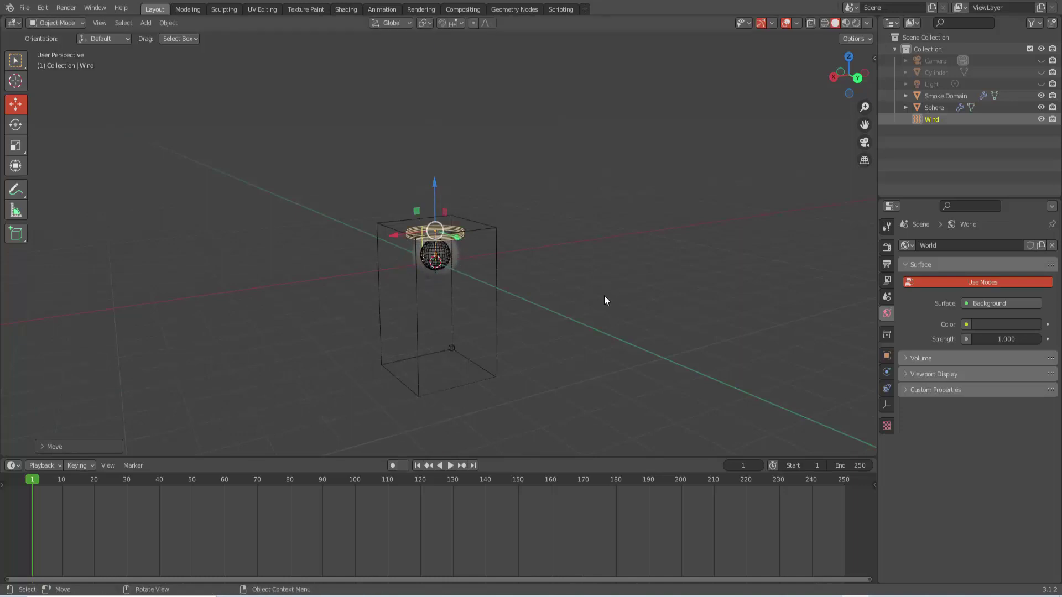
pyautogui.moveTo(605, 300); pyautogui.dragTo(581, 290, button='middle')
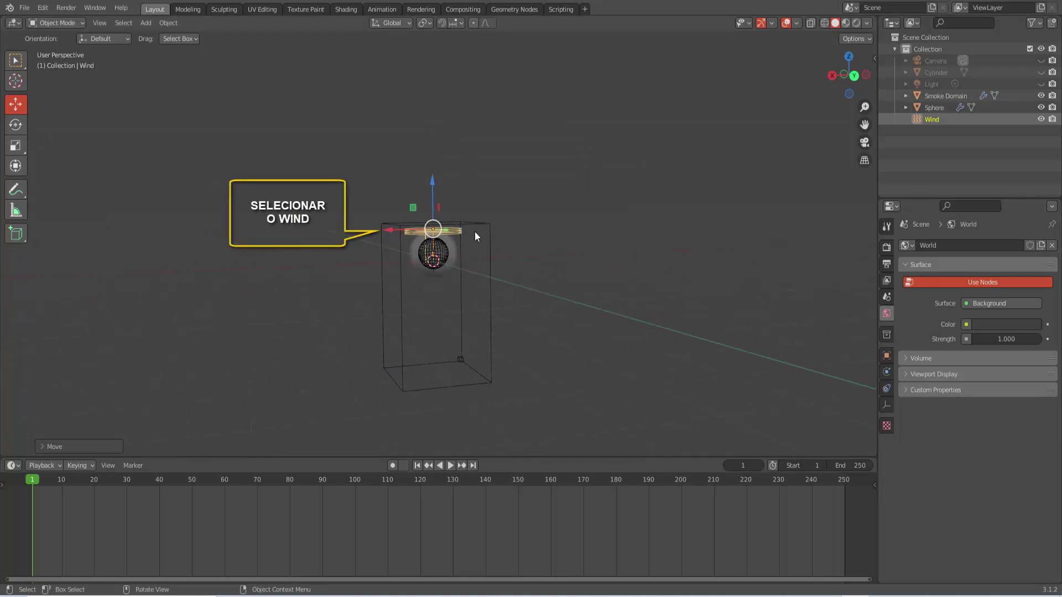
# Set the Wind strength to 10.5, preview the smoke playback, and rewind to the first frame
pyautogui.click(886, 372)
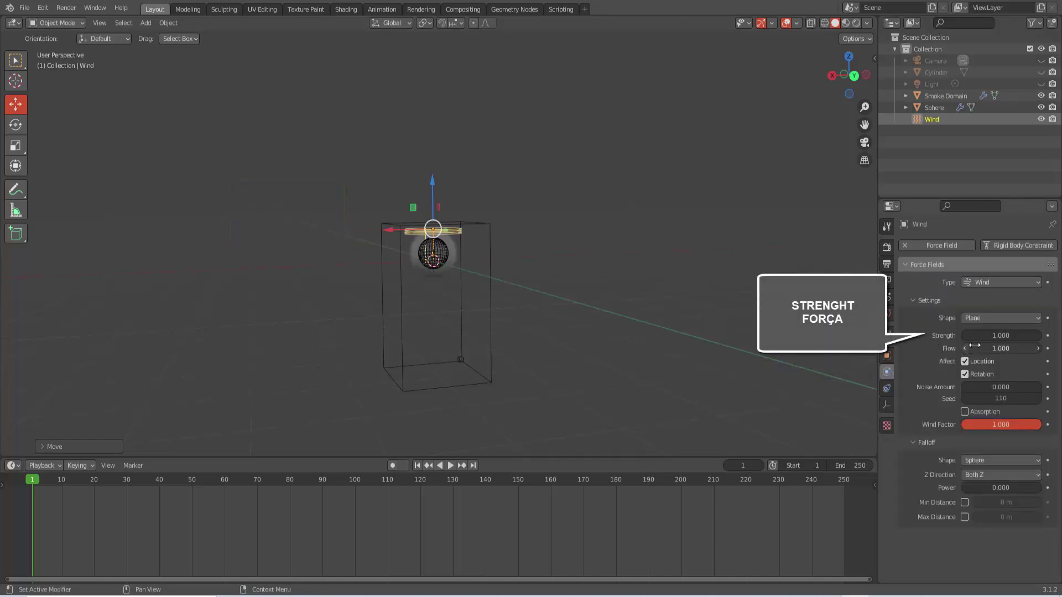
pyautogui.moveTo(986, 336); pyautogui.dragTo(1043, 336)
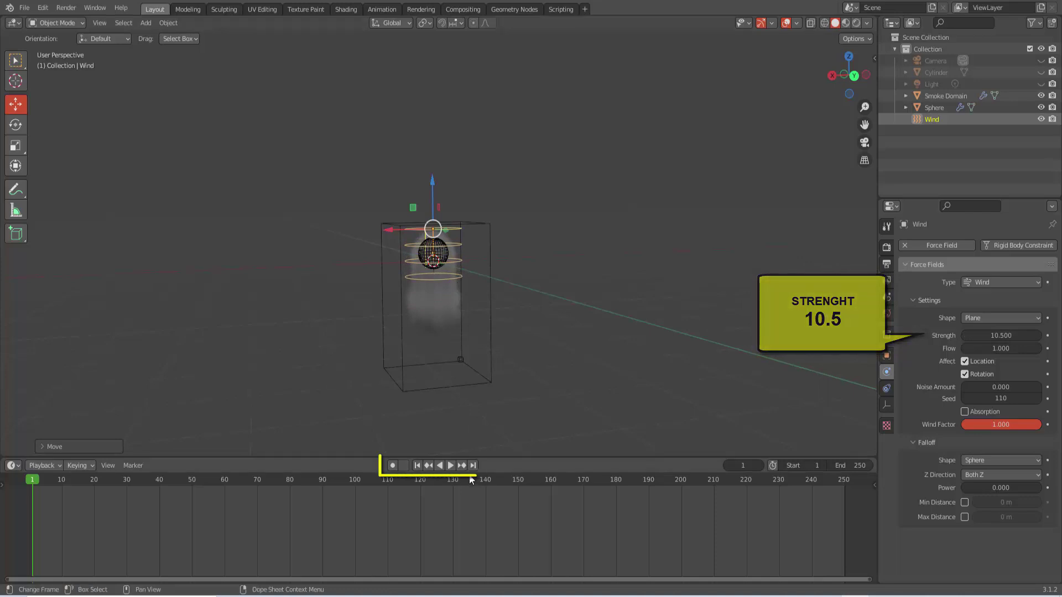
pyautogui.click(450, 466)
pyautogui.click(448, 468)
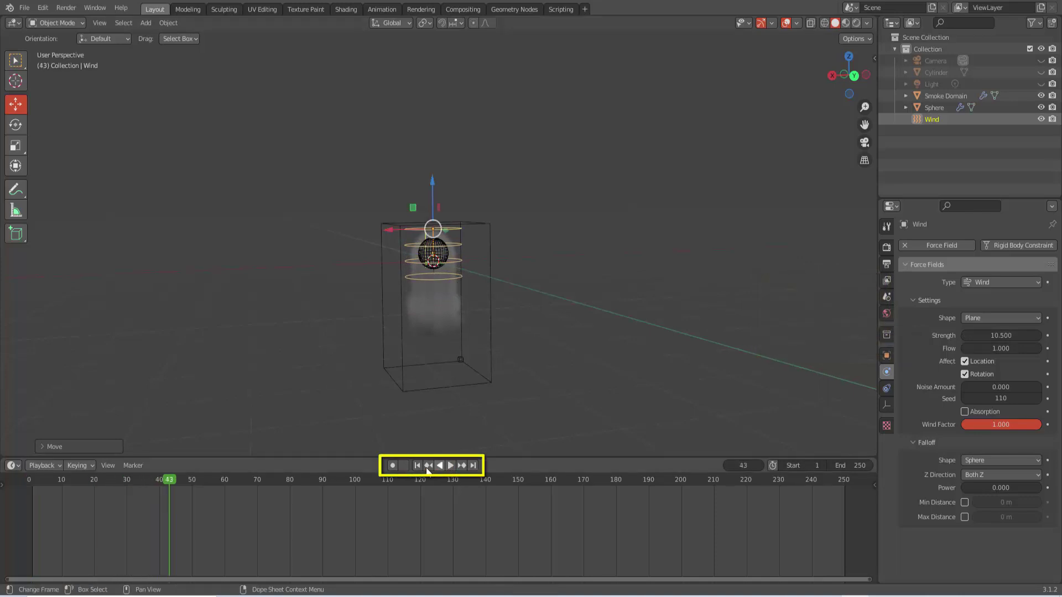
pyautogui.click(417, 467)
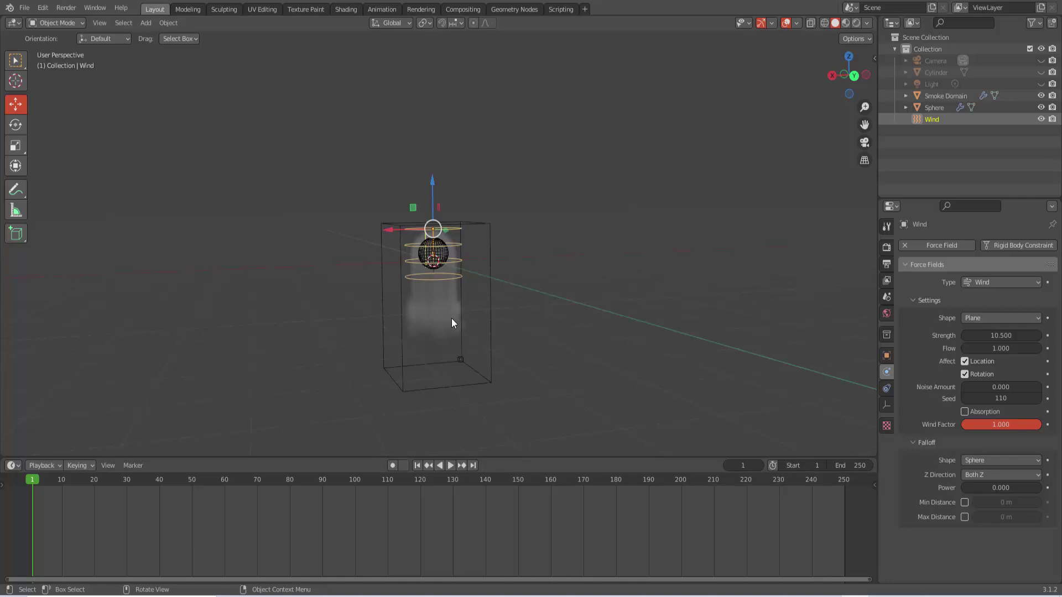
# Switch the sphere's flow type to Fire + Smoke, then select the Smoke Domain box
pyautogui.click(444, 262)
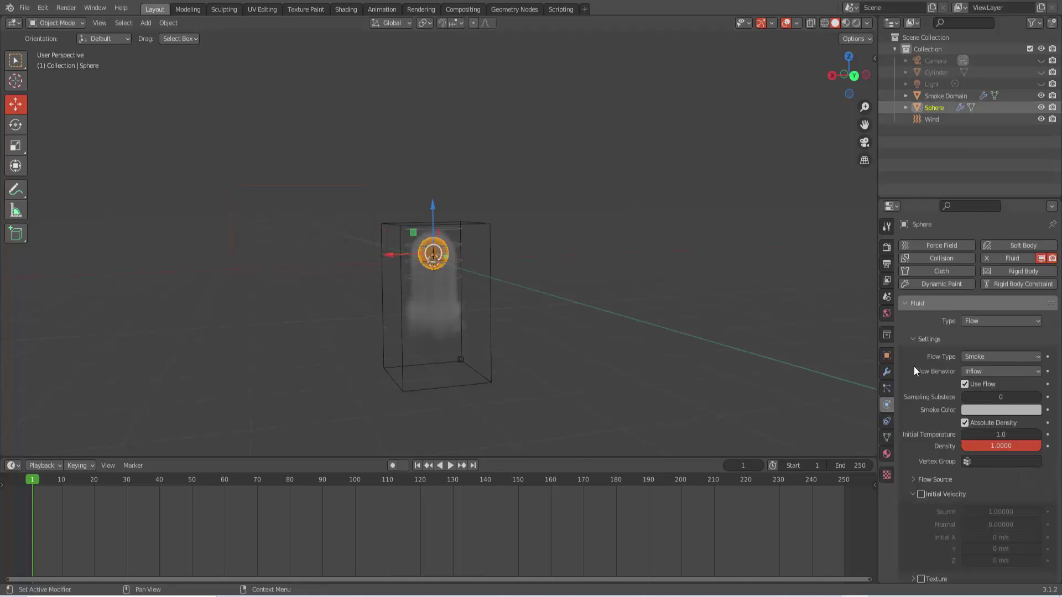
pyautogui.click(982, 357)
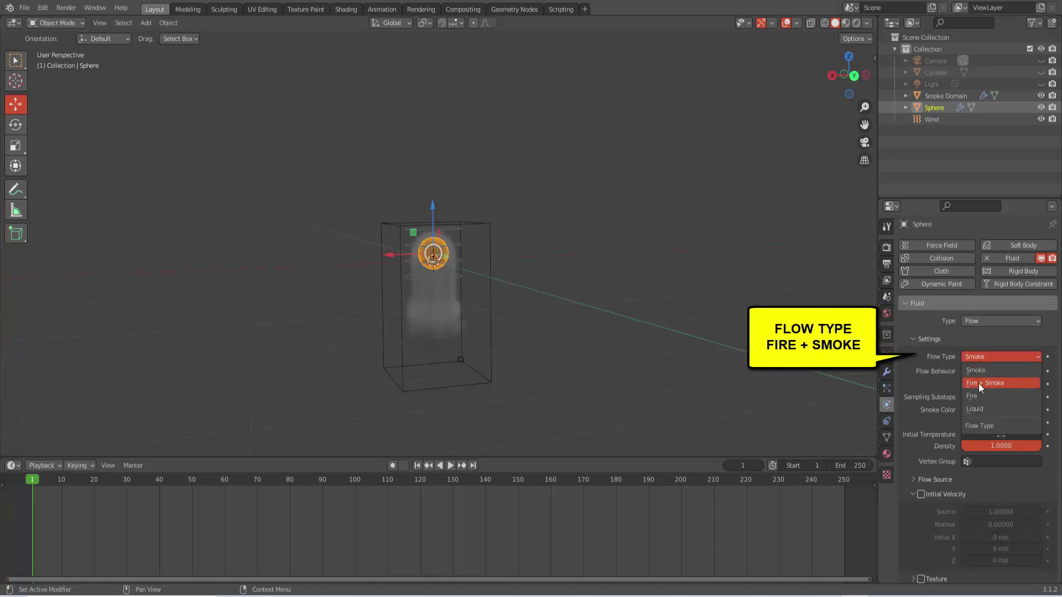
pyautogui.click(988, 383)
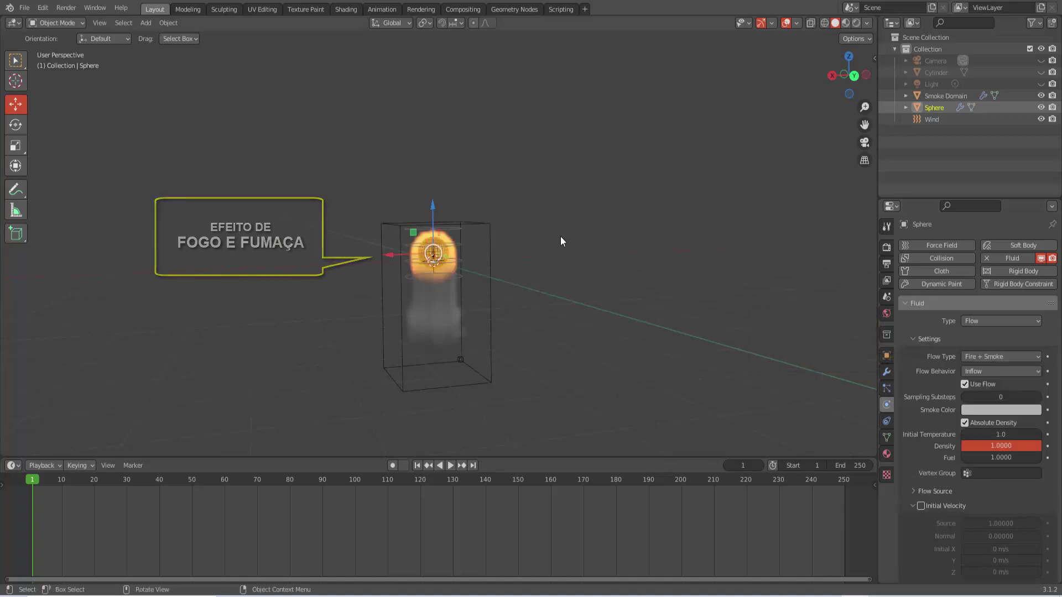
pyautogui.click(484, 228)
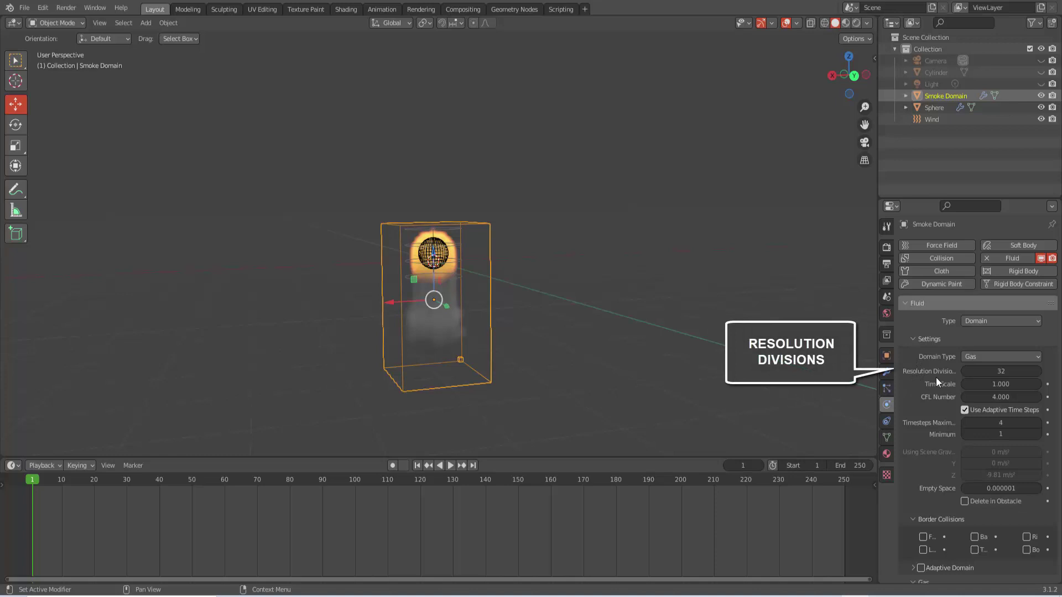
# Set the Smoke Domain's resolution divisions to 64
pyautogui.click(995, 372)
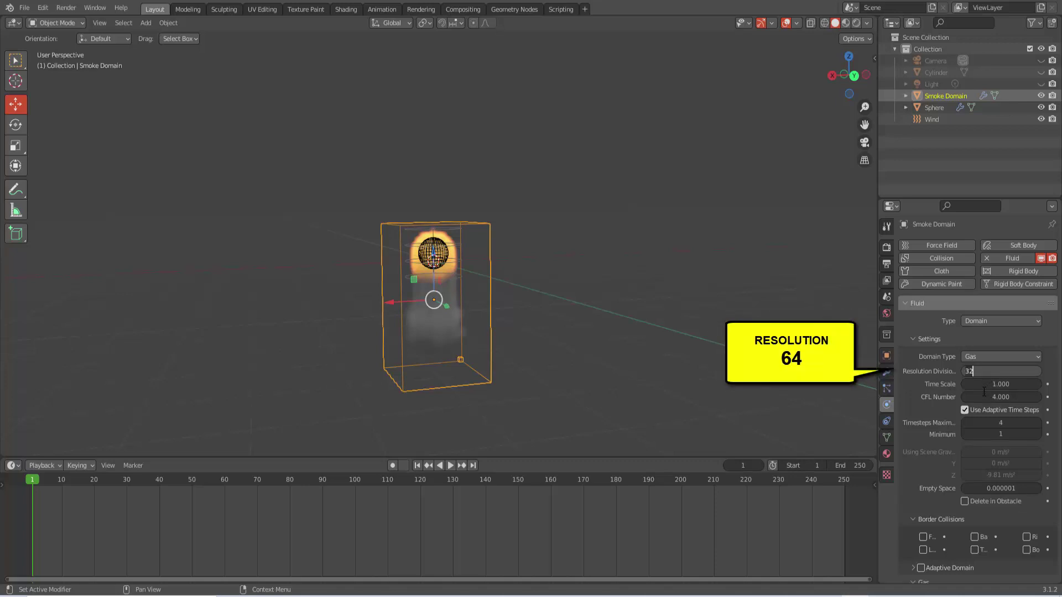
pyautogui.write('64')
pyautogui.press('Return')
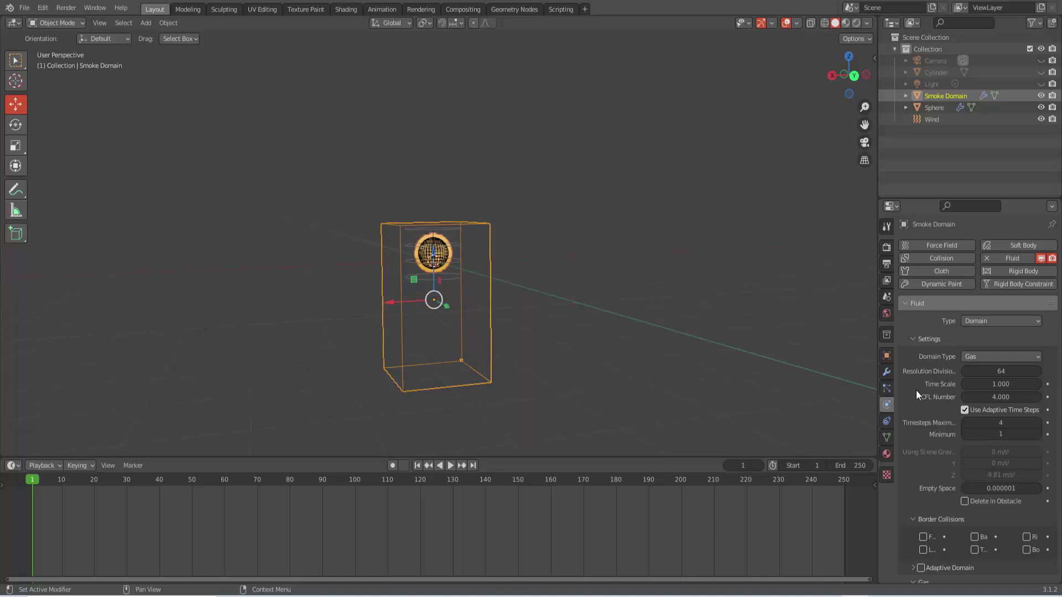
# Set the domain cache type to All and enable Is Resumable
pyautogui.scroll(-6, 916, 393)
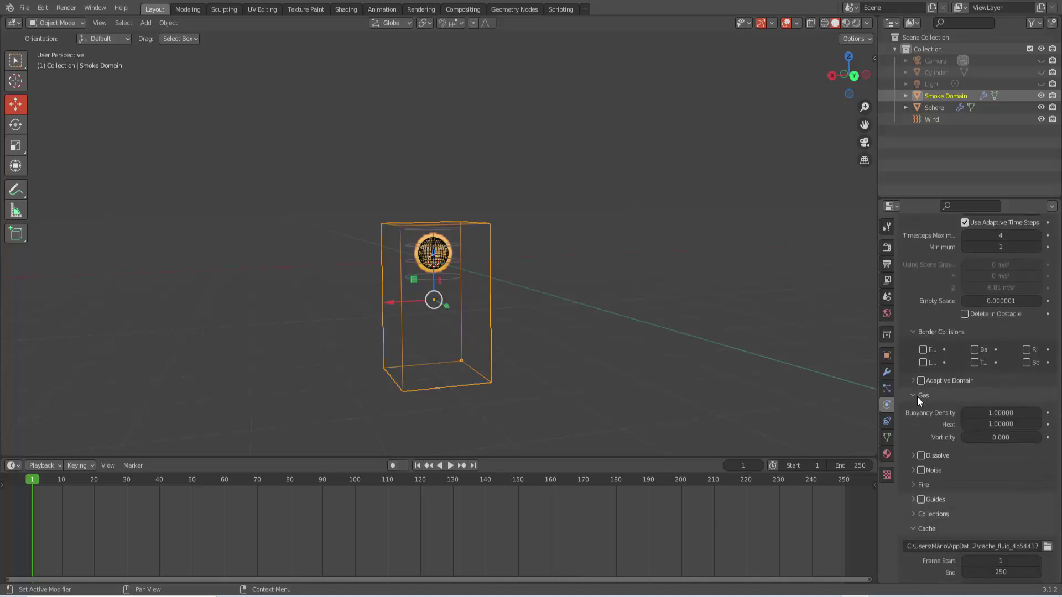
pyautogui.scroll(-4, 918, 396)
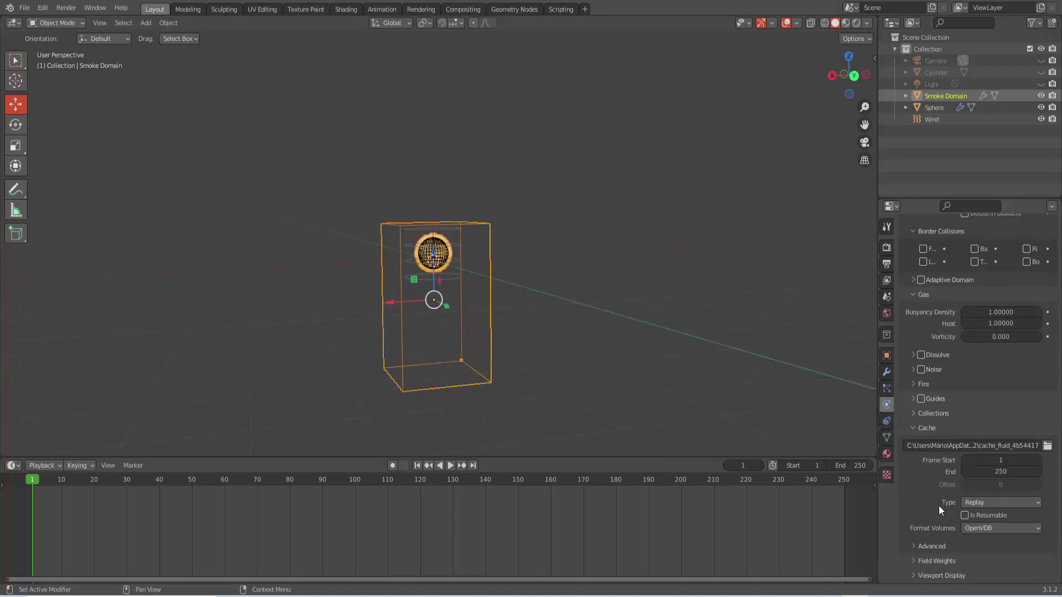
pyautogui.click(975, 501)
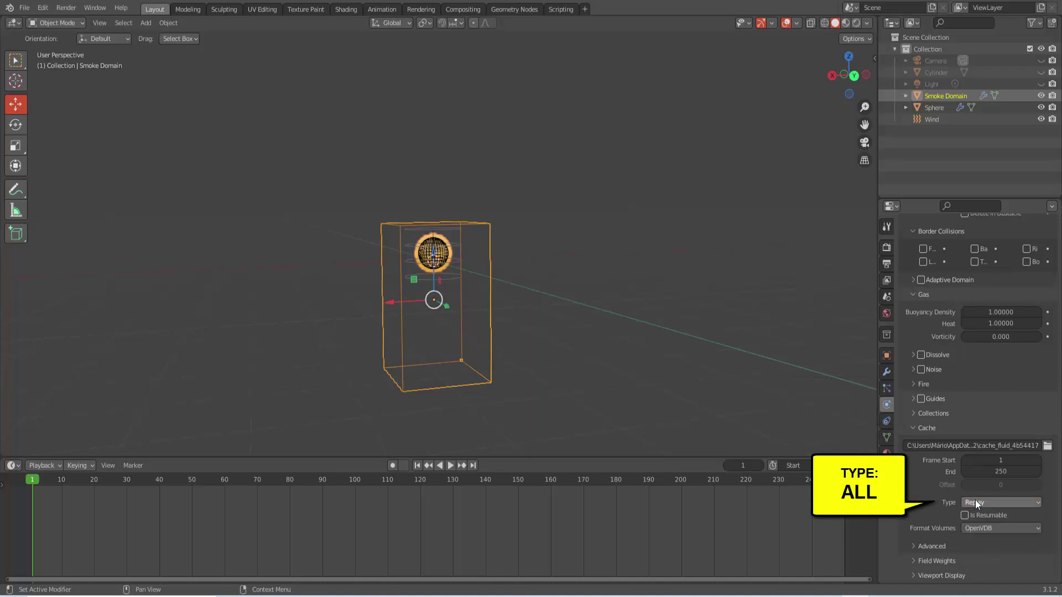
pyautogui.click(972, 542)
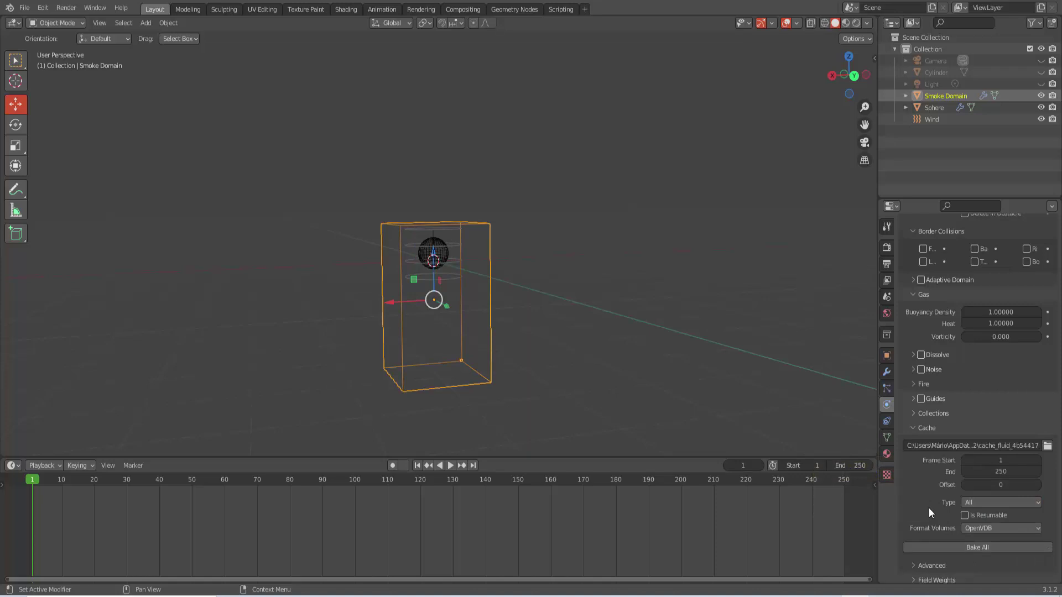
pyautogui.click(965, 516)
# Choose C:\tmp\teste\ as the Smoke Domain's cache directory
pyautogui.click(1049, 448)
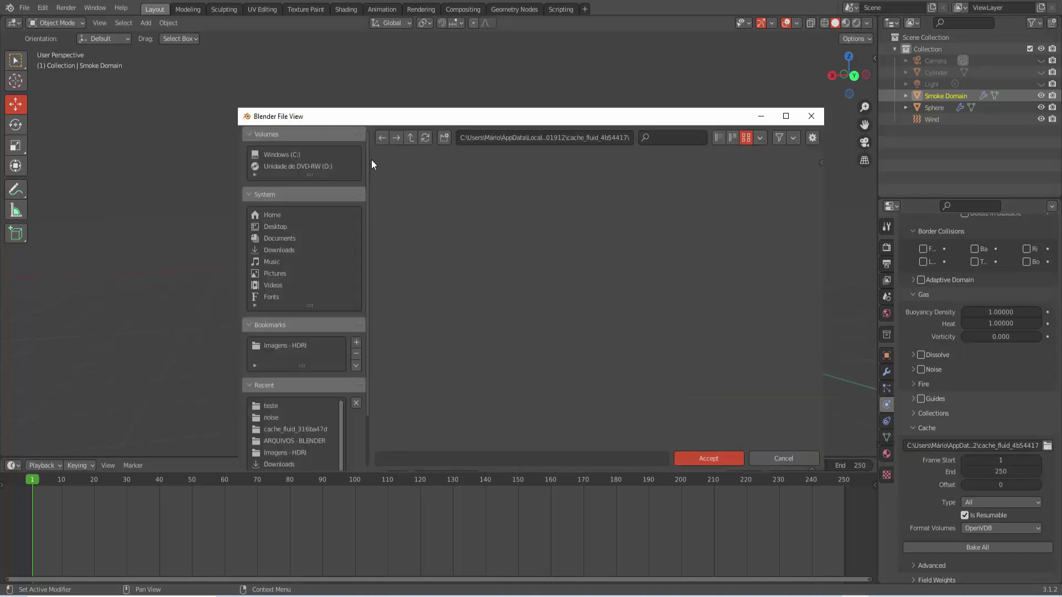
pyautogui.click(285, 153)
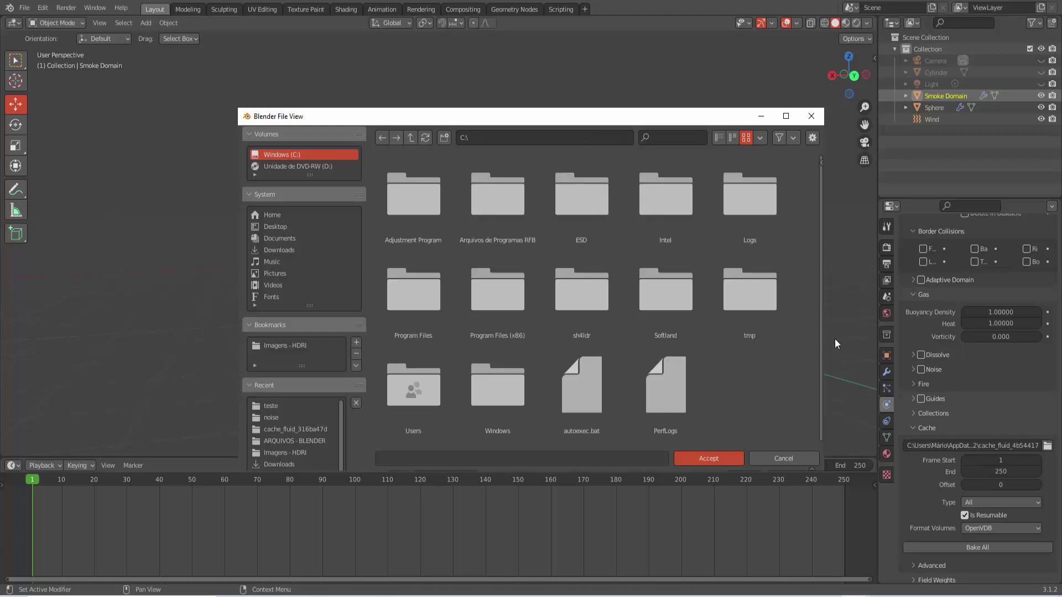
pyautogui.doubleClick(765, 305)
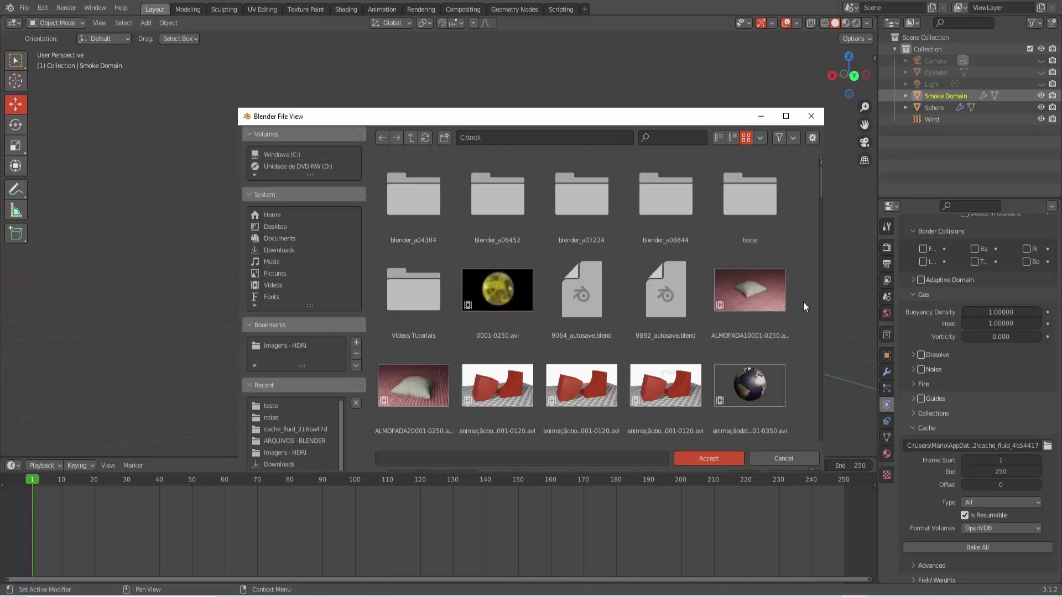
pyautogui.doubleClick(756, 205)
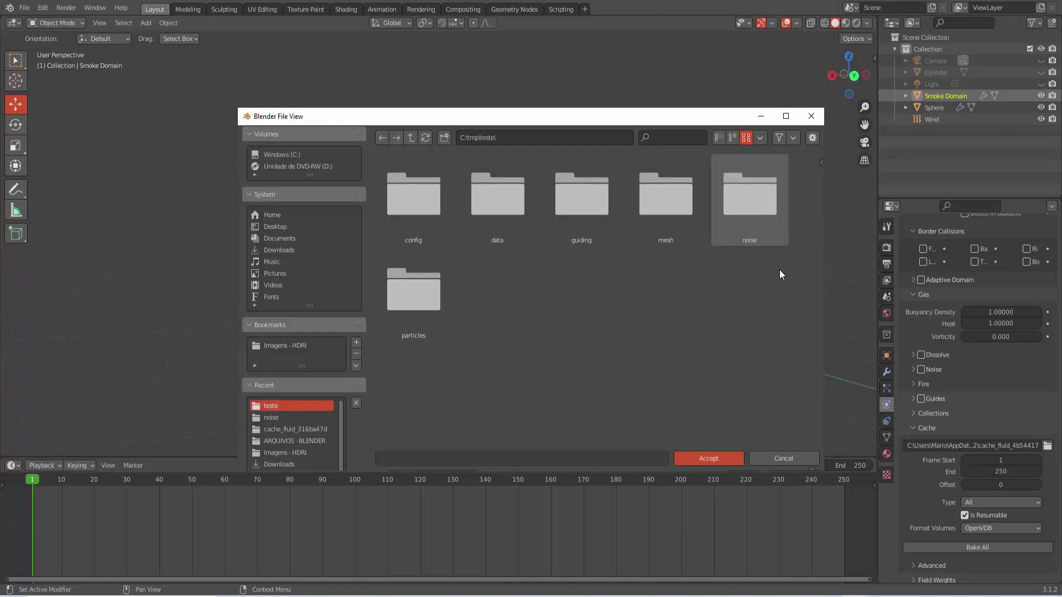
pyautogui.click(708, 458)
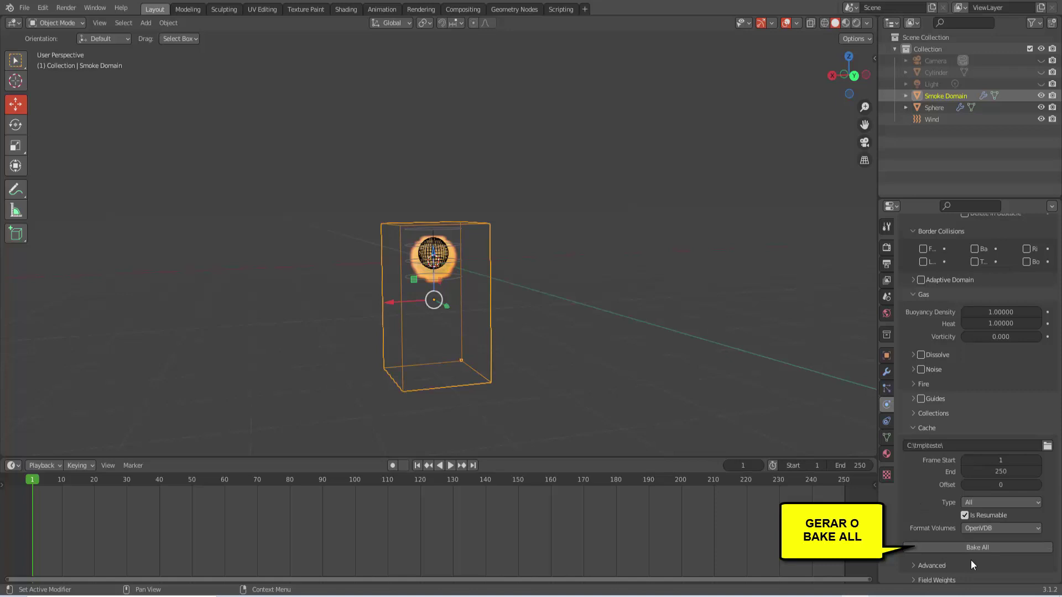
# Bake all fire-and-smoke frames, then play back the baked result and stop it
pyautogui.click(983, 547)
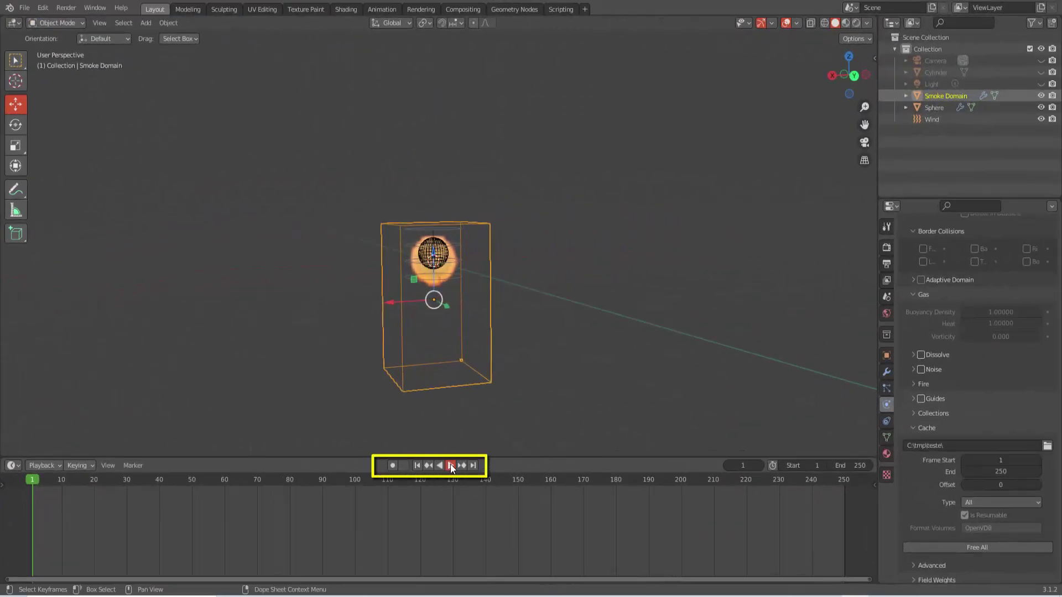
pyautogui.click(451, 466)
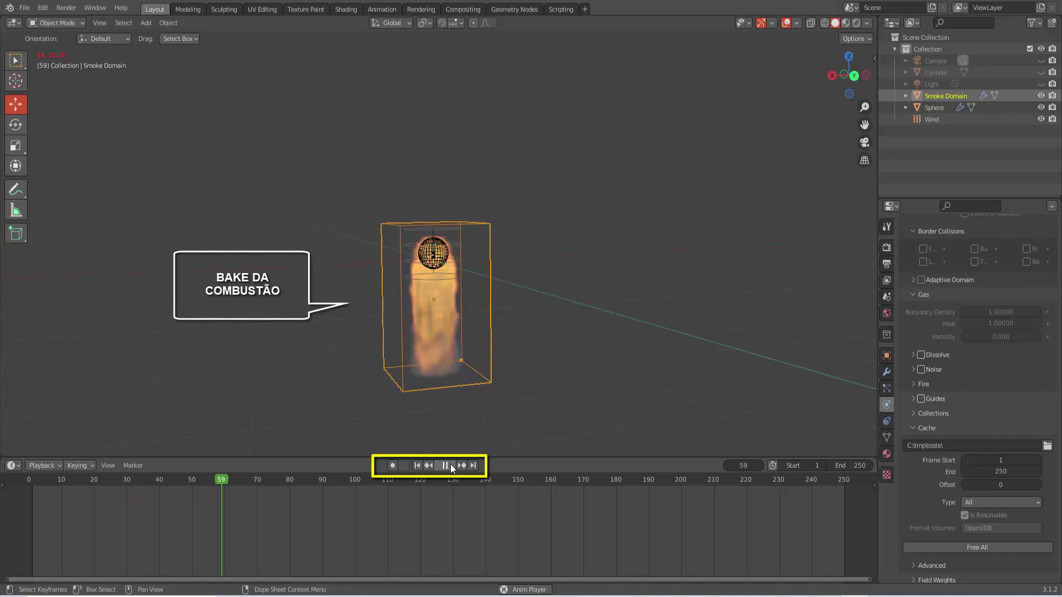
pyautogui.click(450, 465)
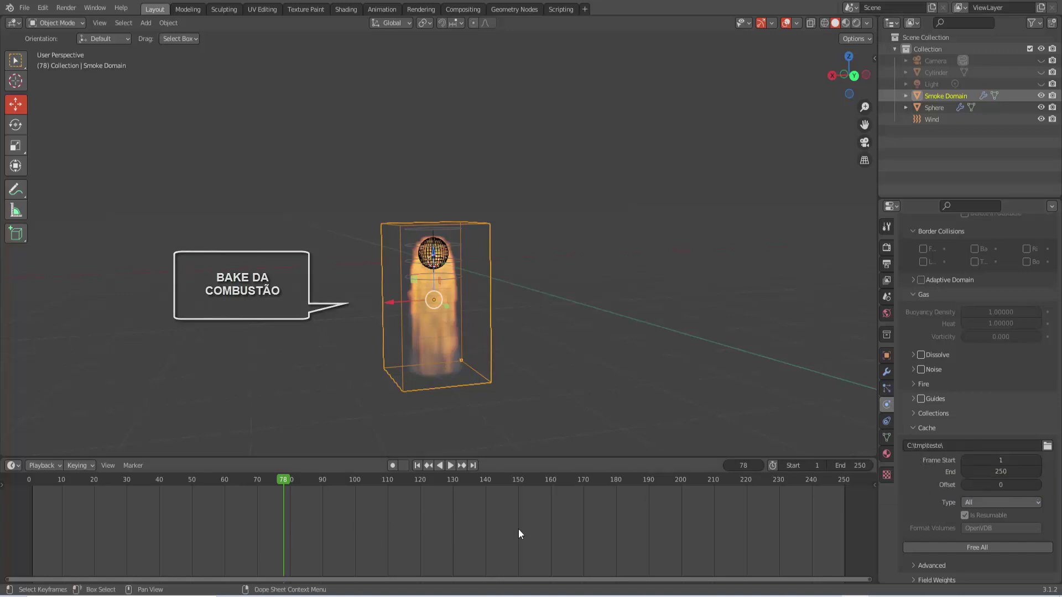
pyautogui.click(454, 469)
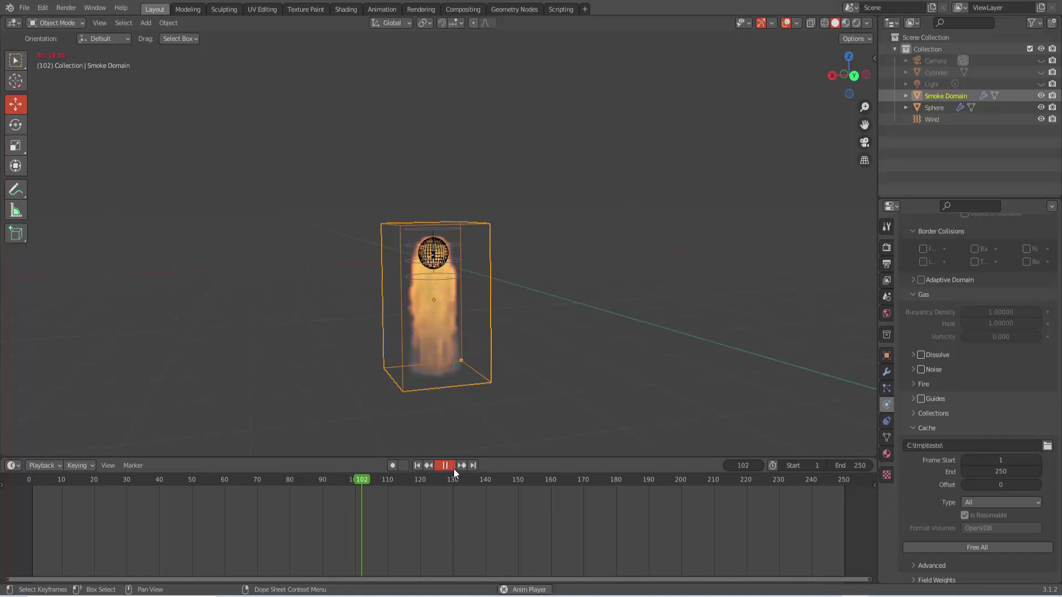
pyautogui.click(454, 469)
# At frame 1, select the sphere, test-move and cancel it, then add Wind to the selection
pyautogui.hotkey('shift', 'Left')
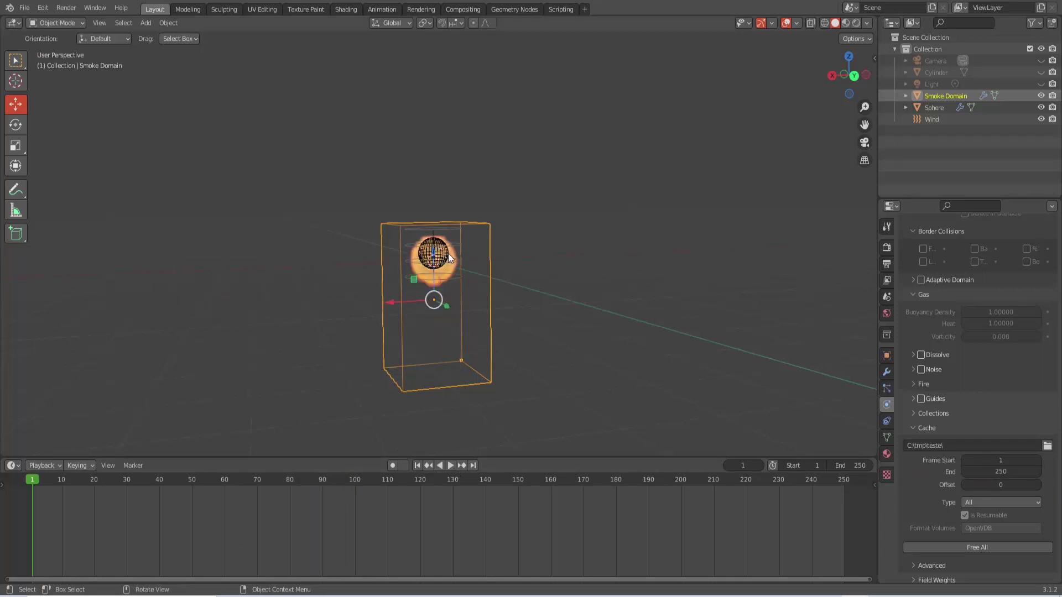
pyautogui.click(445, 255)
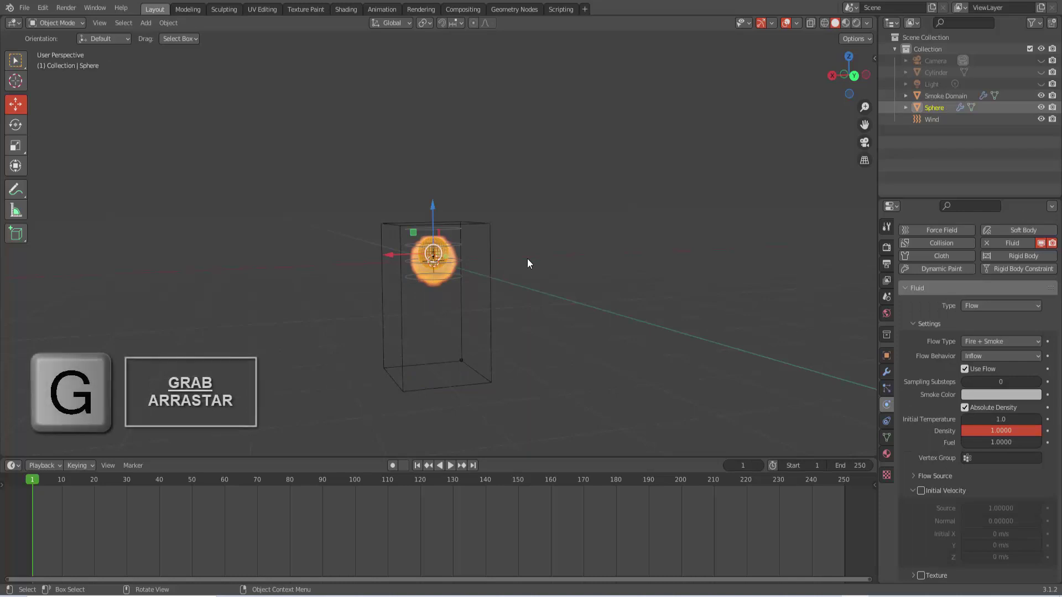
pyautogui.press('g')
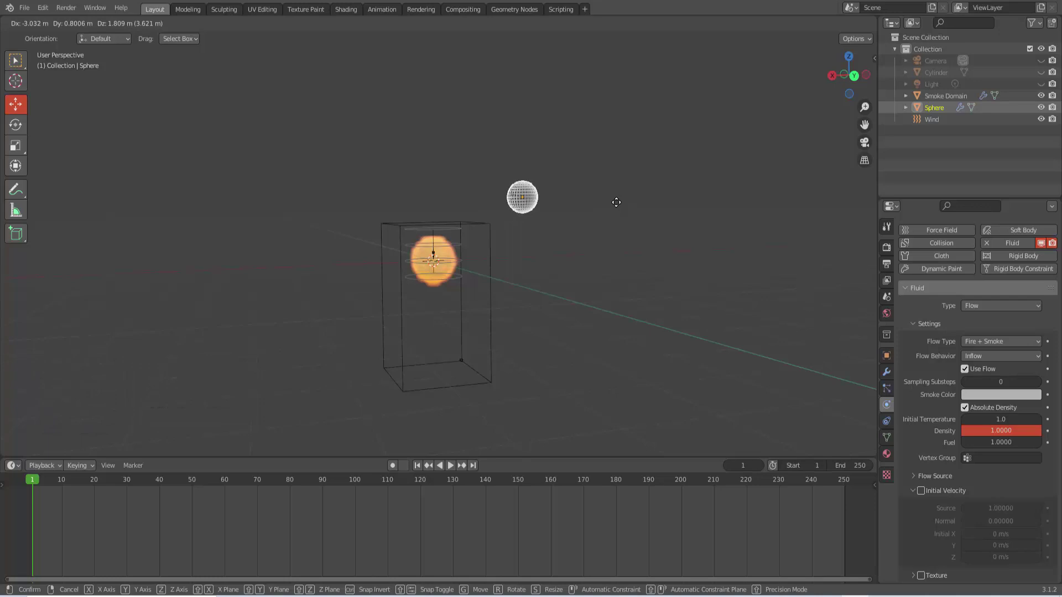
pyautogui.press('Escape')
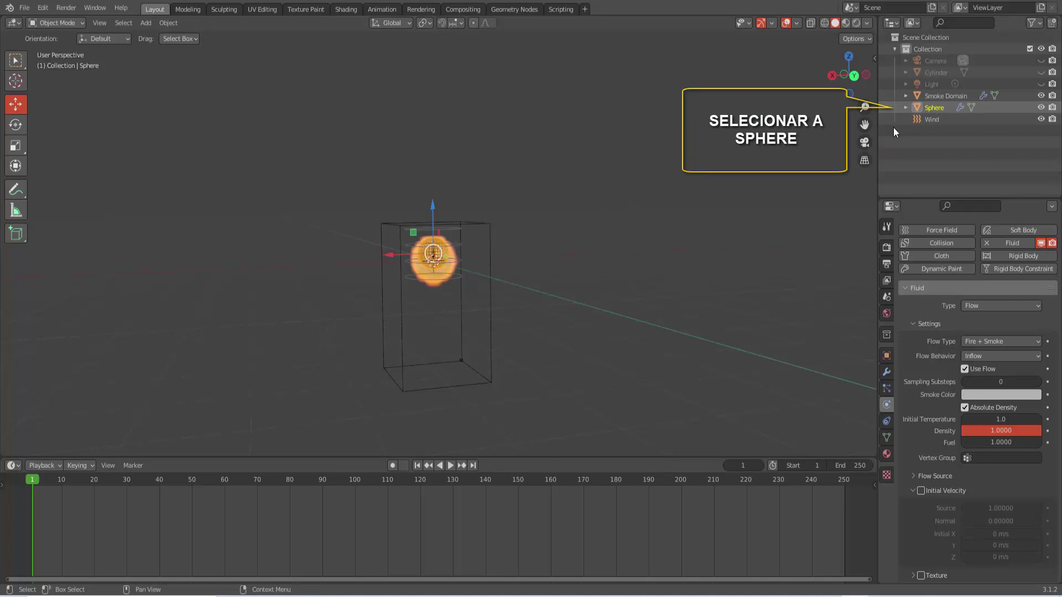
pyautogui.keyDown('shift'); pyautogui.click(930, 120); pyautogui.keyUp('shift')
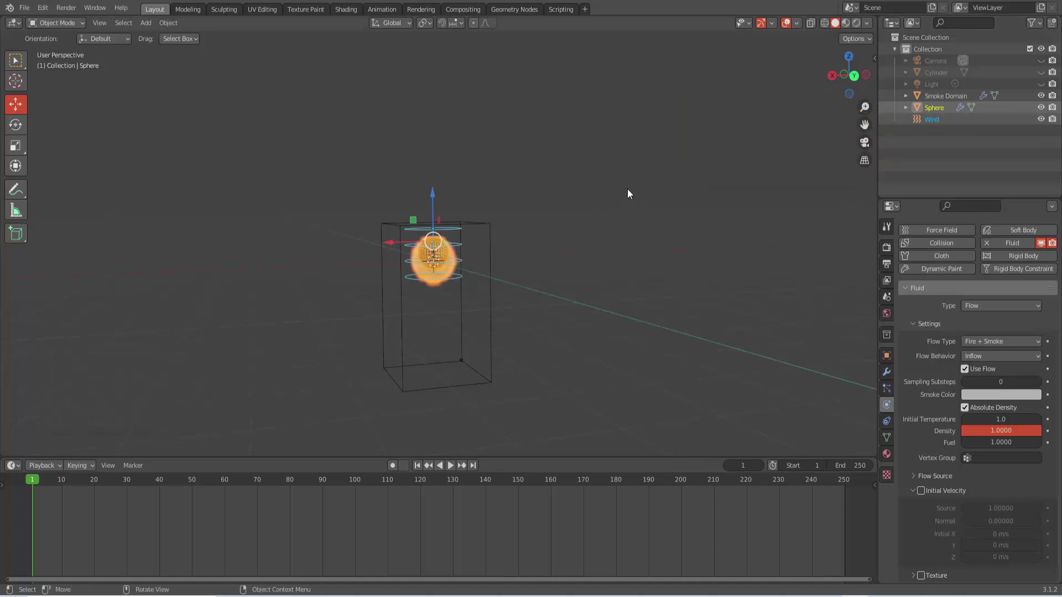
# Parent the Wind field to the Sphere, then test it with a cancelled move of the sphere
pyautogui.hotkey('ctrl', 'p')
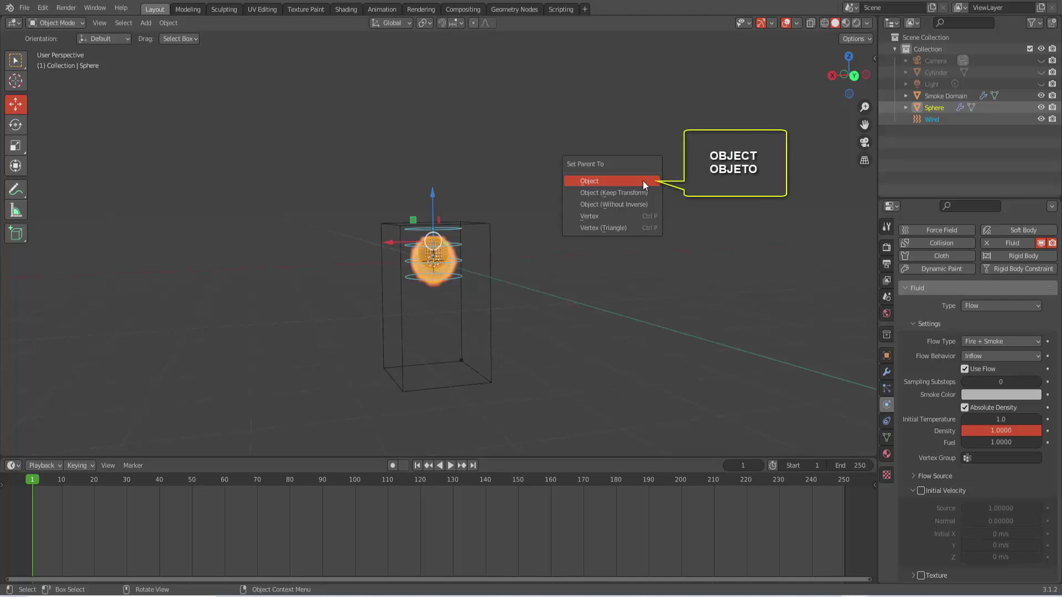
pyautogui.click(643, 181)
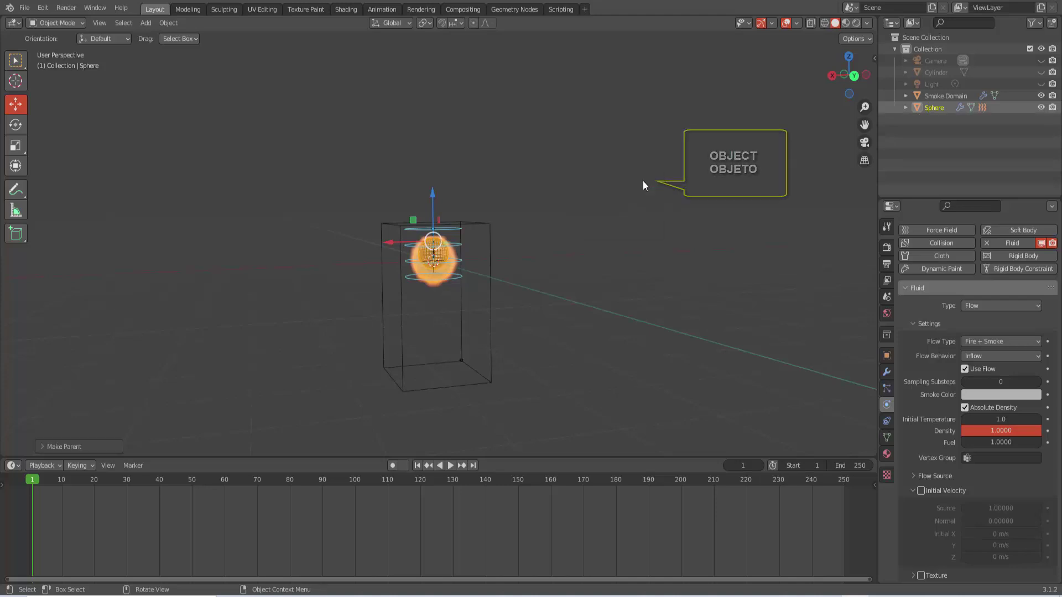
pyautogui.click(451, 274)
pyautogui.press('g')
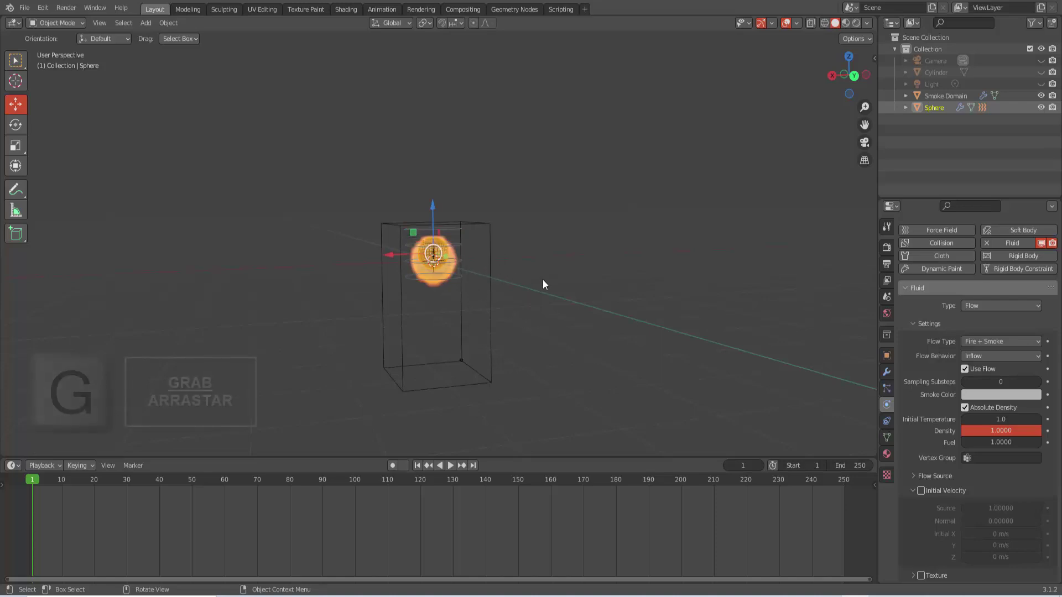
pyautogui.press('g')
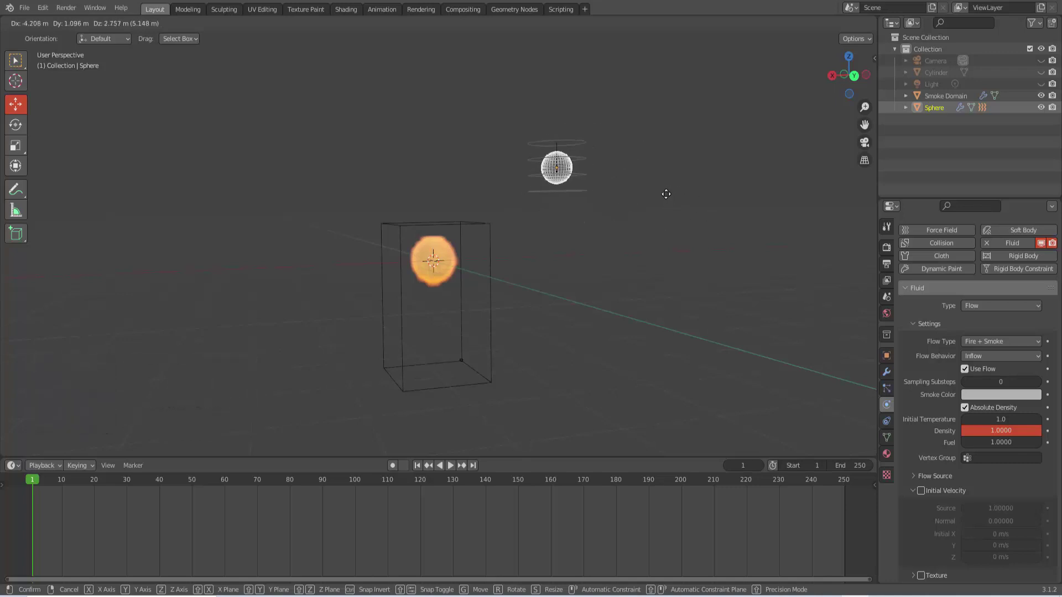
pyautogui.press('Escape')
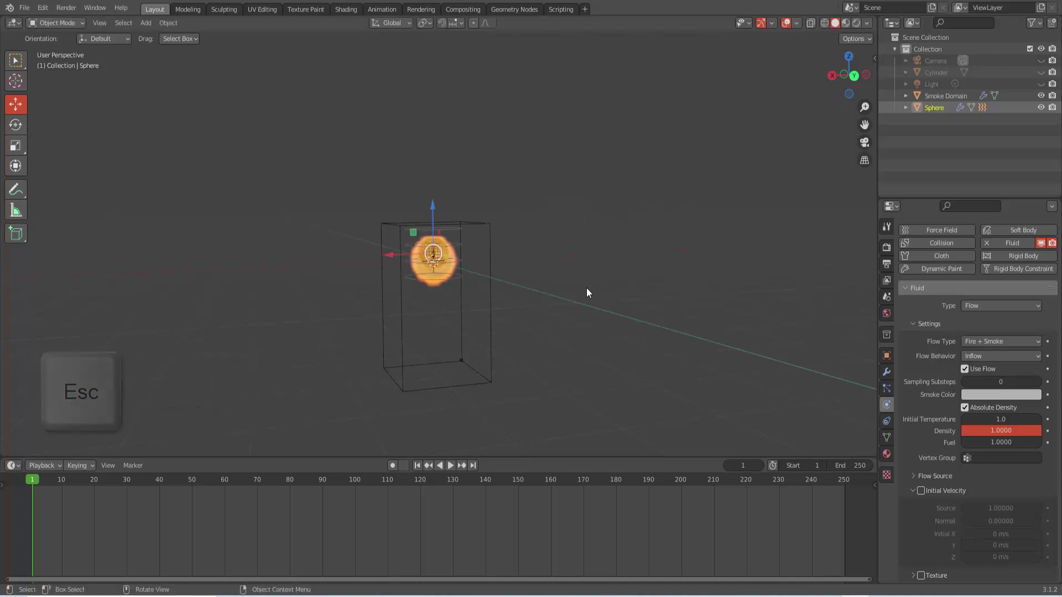
pyautogui.scroll(-3, 588, 293)
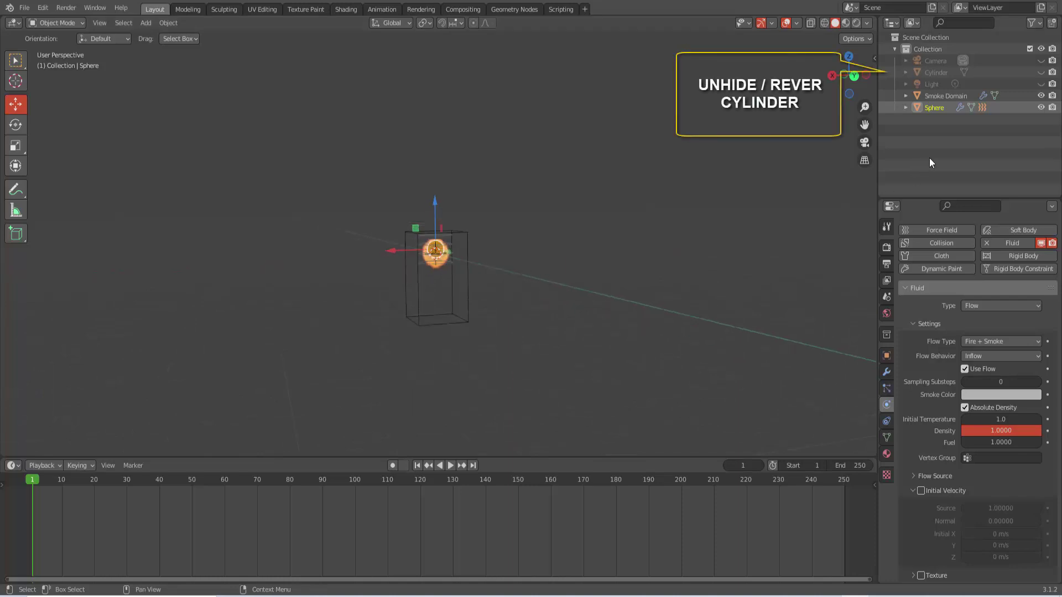
# Unhide the Cylinder rocket body and scale it up slightly
pyautogui.click(1042, 74)
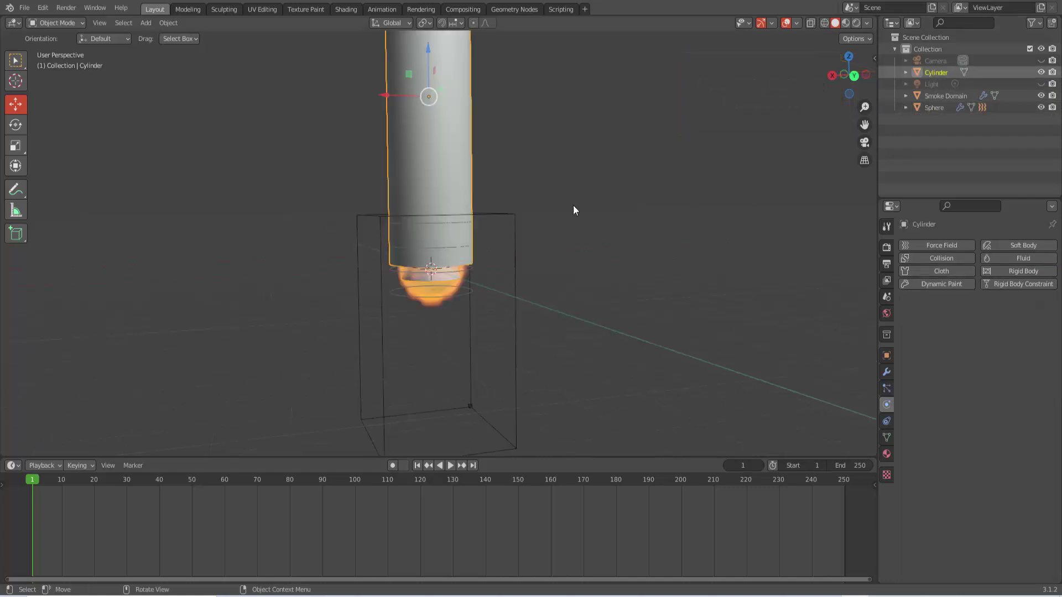
pyautogui.press('s')
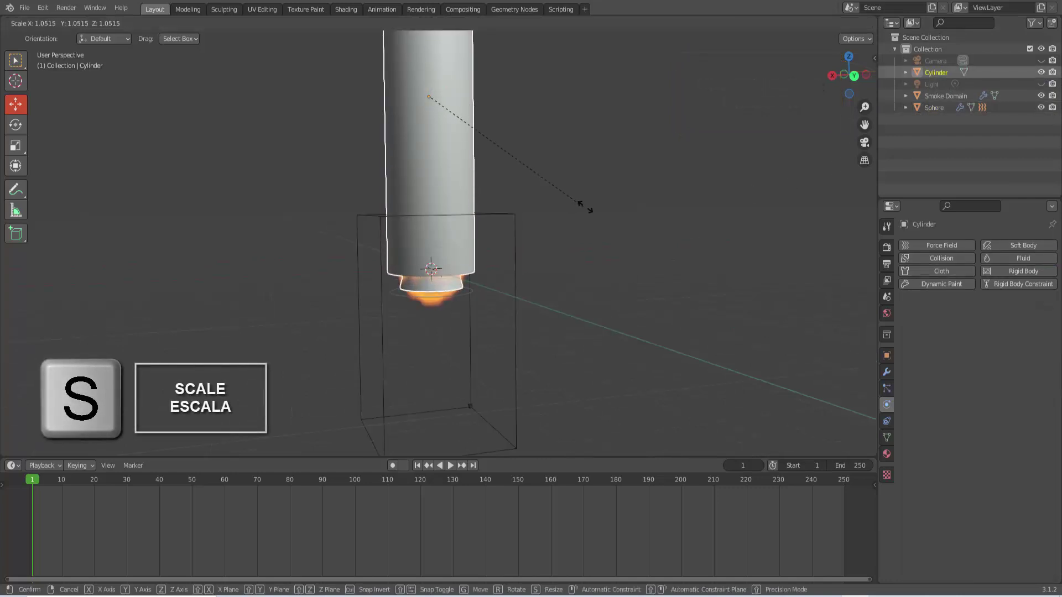
pyautogui.click(600, 207)
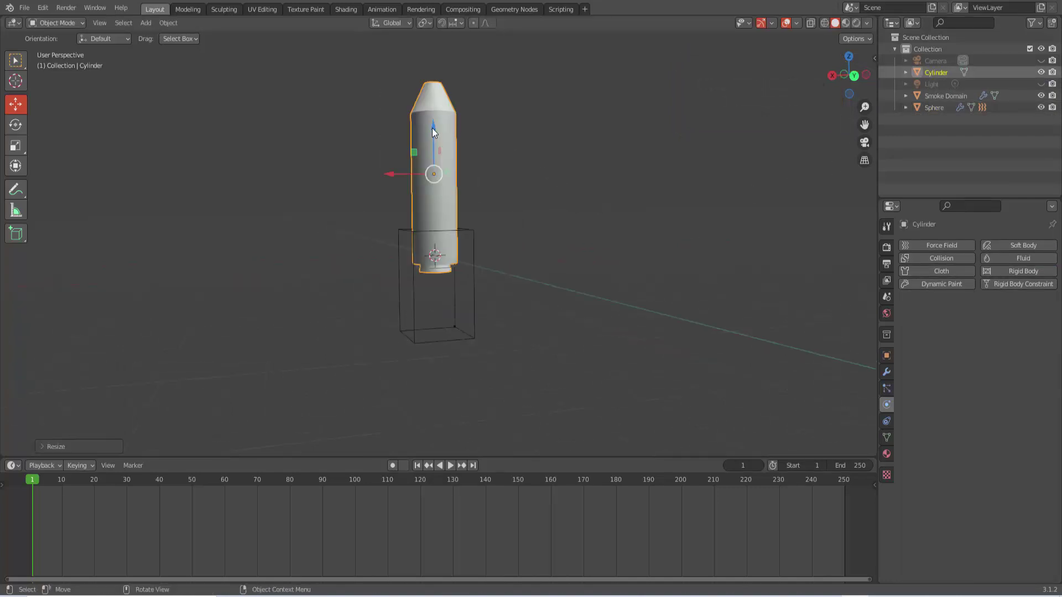
# Raise the rocket along Z so its base sits over the flame sphere
pyautogui.press('g')
pyautogui.press('z')
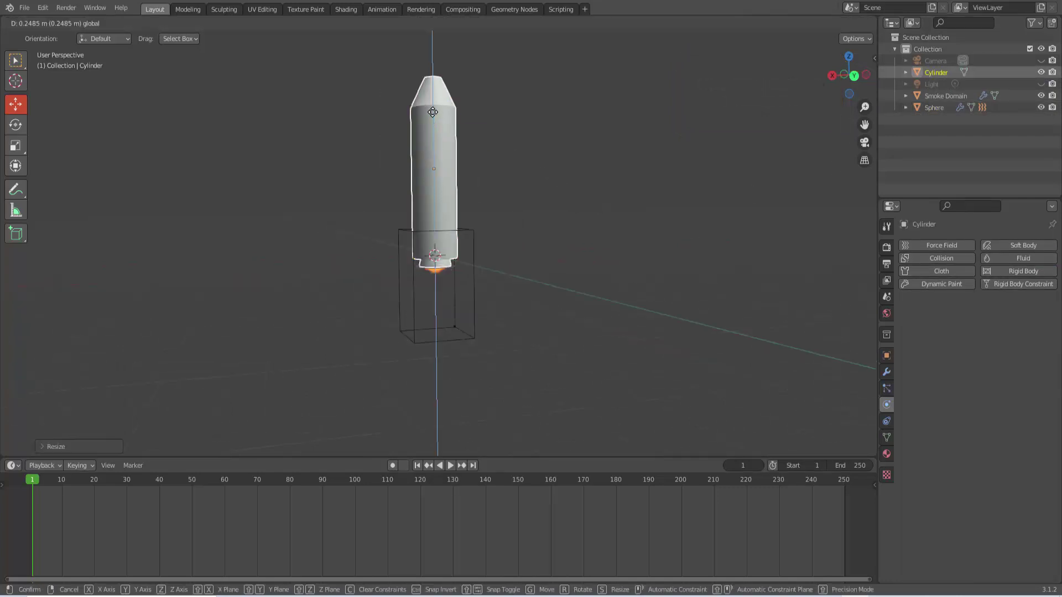
pyautogui.click(431, 109)
pyautogui.press('g')
pyautogui.press('z')
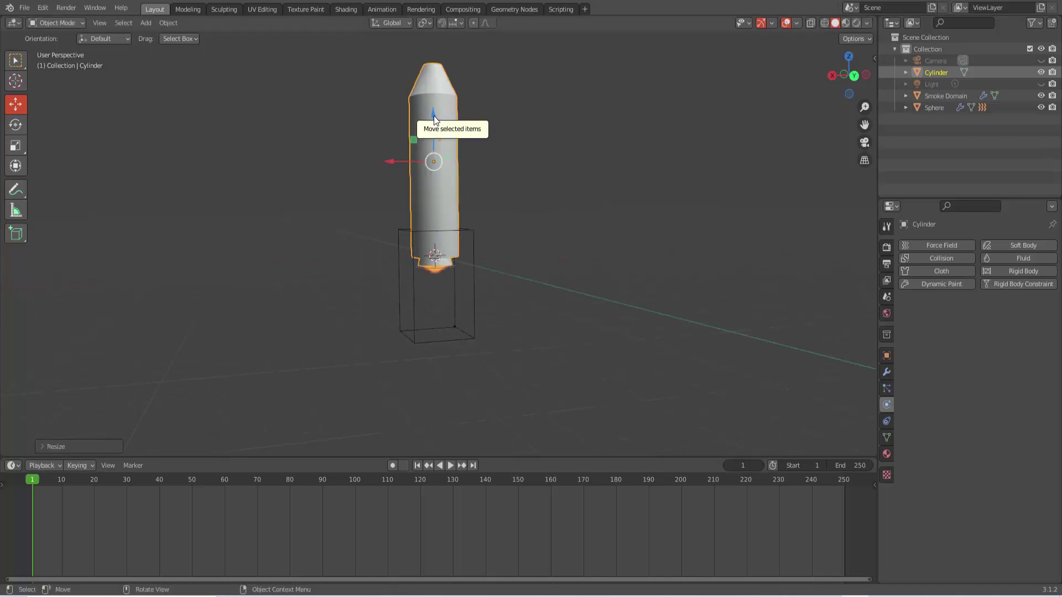
pyautogui.click(443, 108)
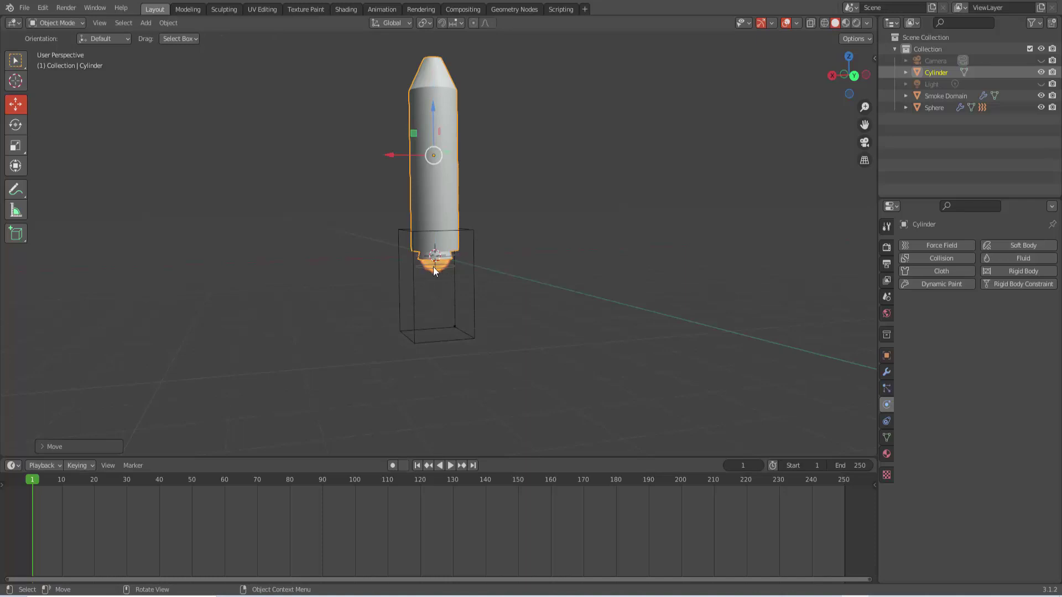
pyautogui.click(450, 465)
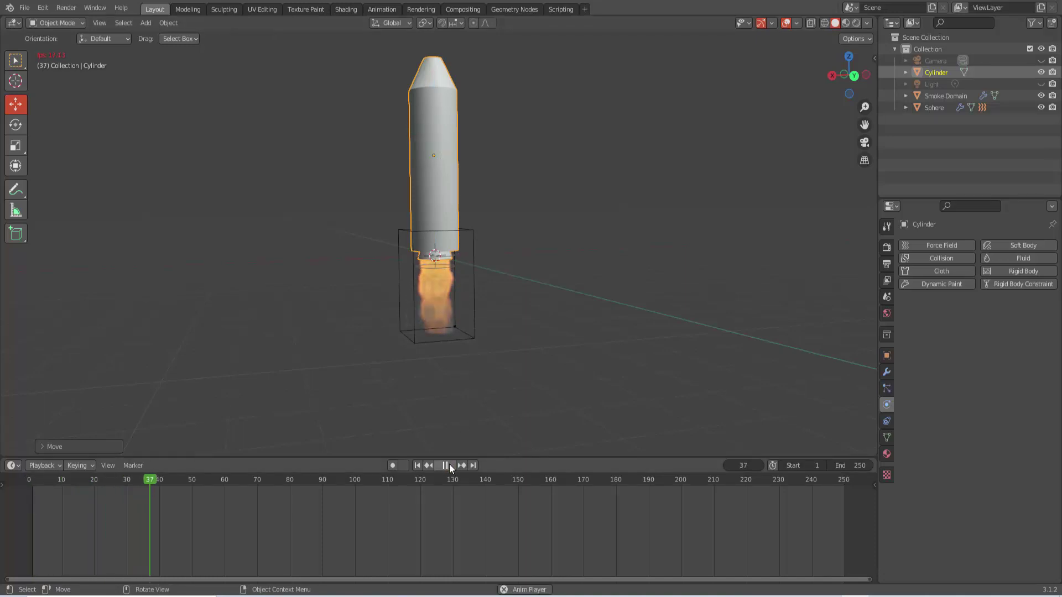
pyautogui.click(449, 463)
pyautogui.click(416, 466)
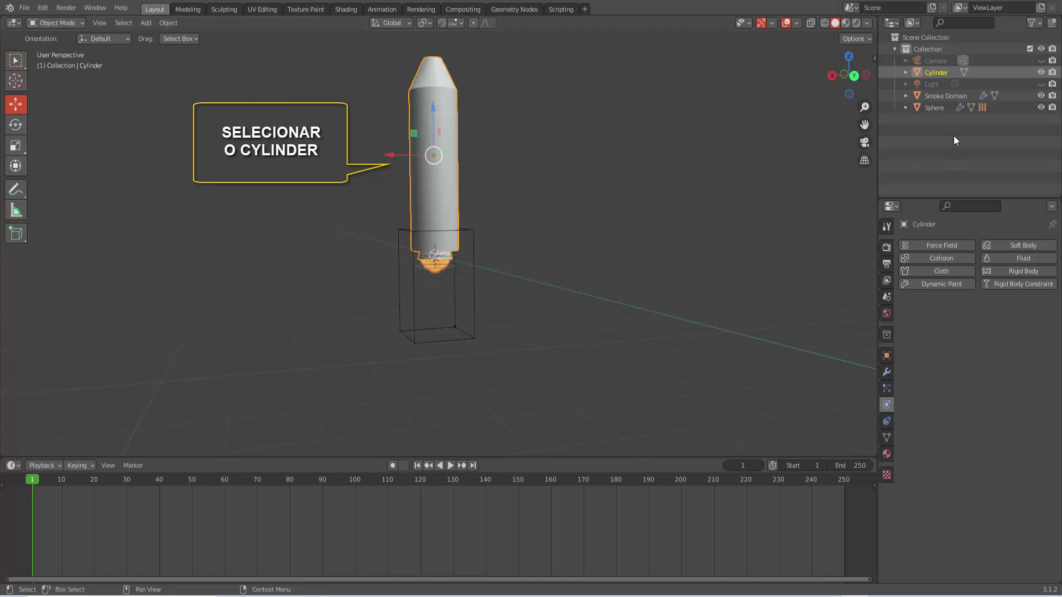
# Make the Cylinder the parent of the Sphere and Smoke Domain, then select the Cylinder alone
pyautogui.keyDown('shift'); pyautogui.click(933, 108); pyautogui.keyUp('shift')
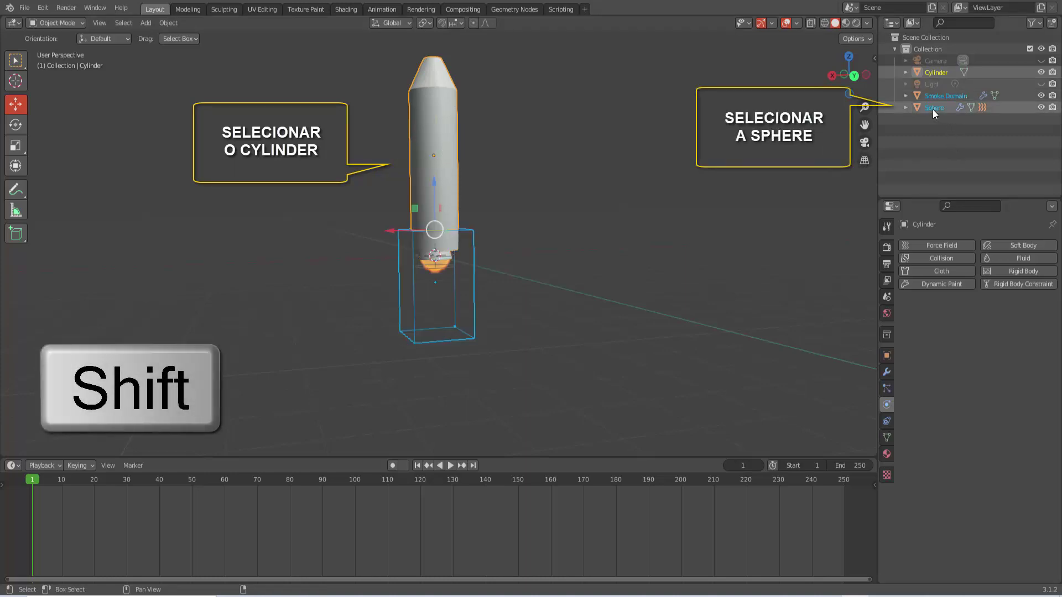
pyautogui.hotkey('ctrl', 'p')
pyautogui.click(605, 193)
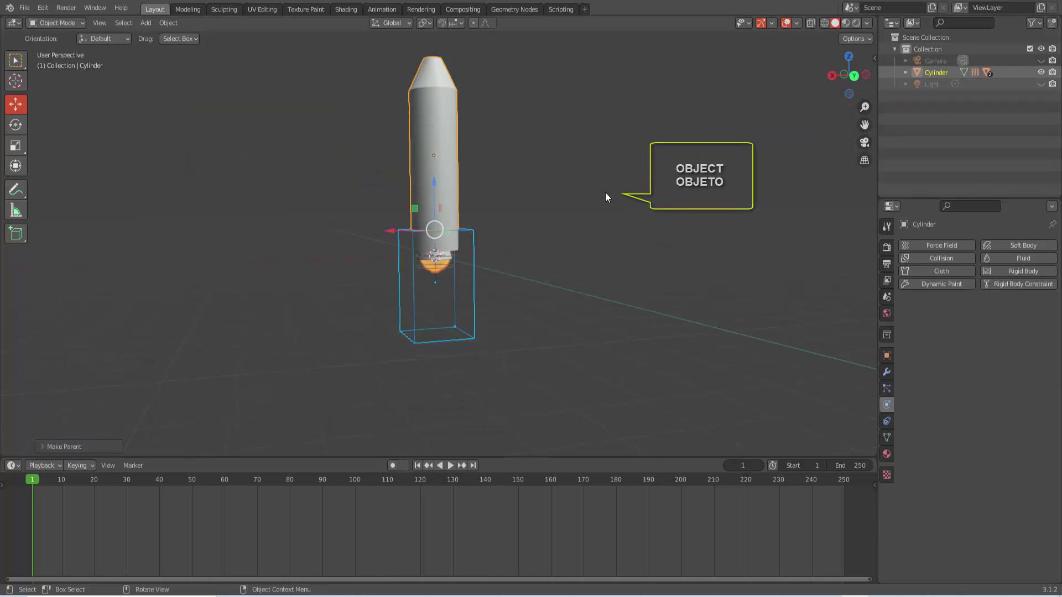
pyautogui.click(432, 131)
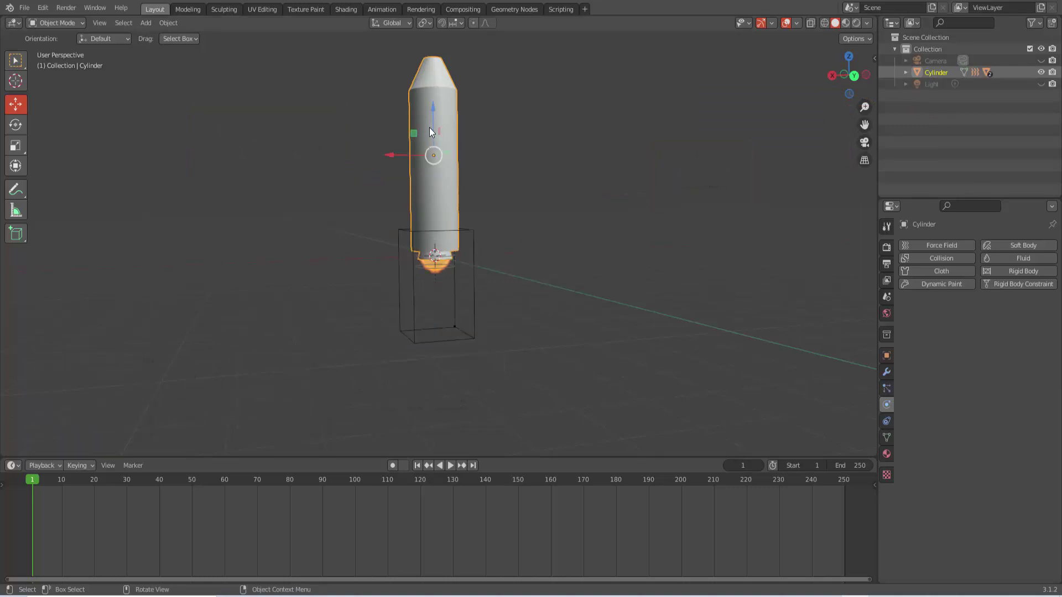
pyautogui.press('g')
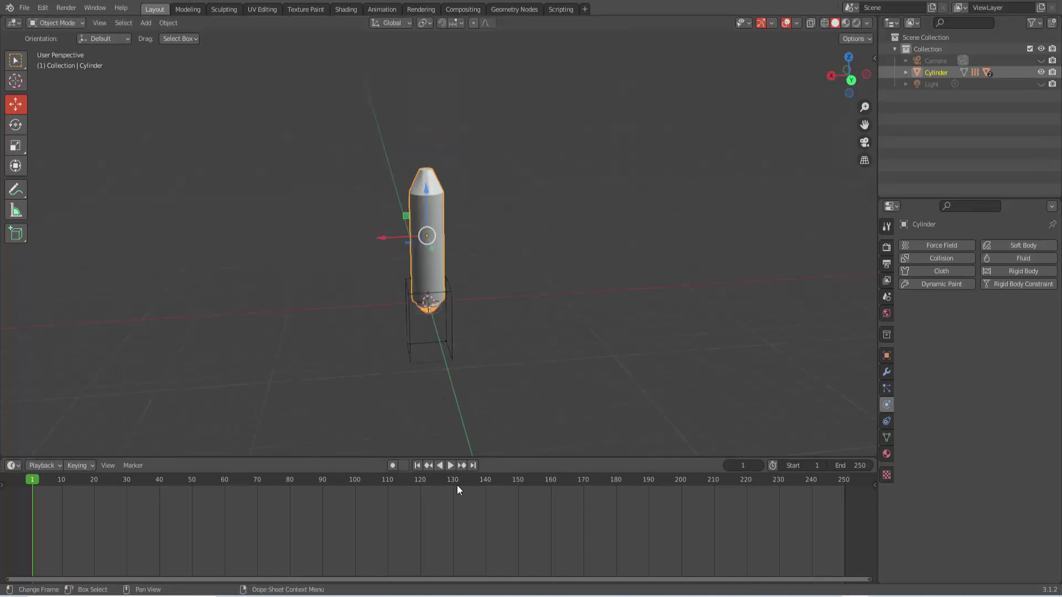
pyautogui.click(451, 465)
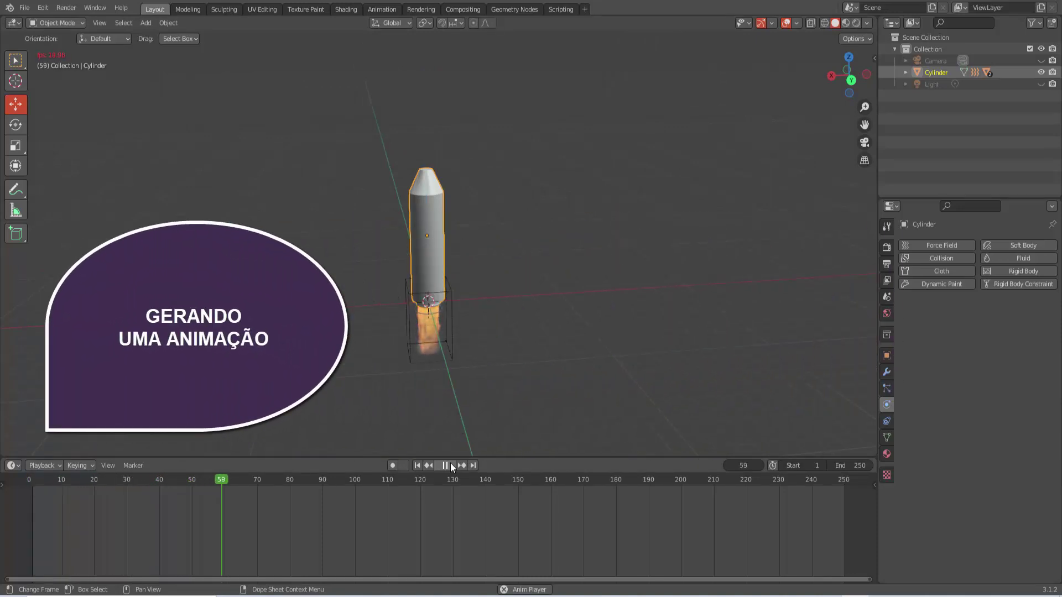
pyautogui.click(451, 465)
pyautogui.click(418, 465)
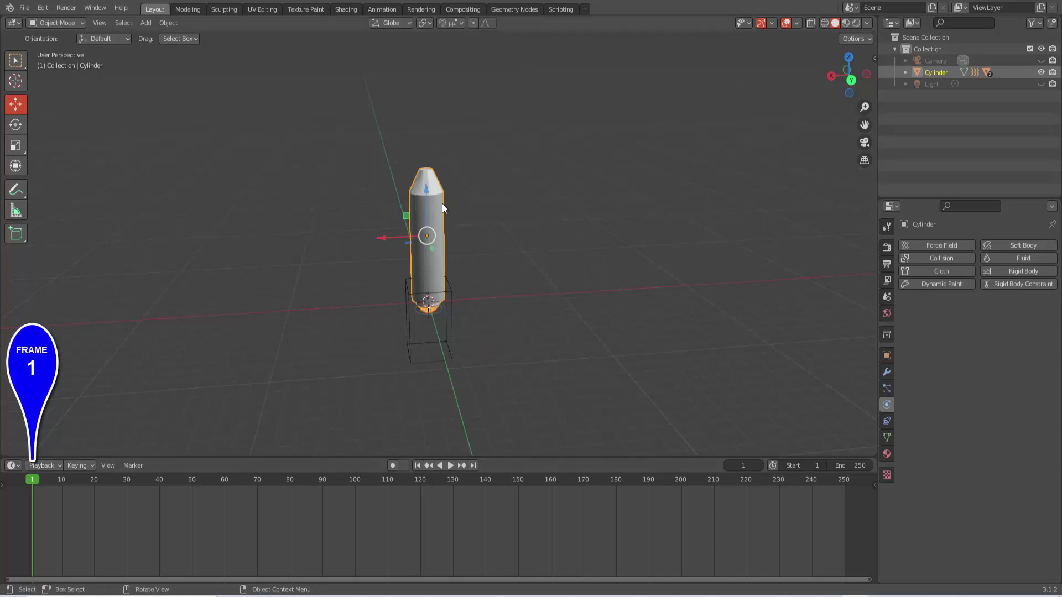
# Insert Location & Rotation keyframes on the rocket at frame 1 and frame 20
pyautogui.press('i')
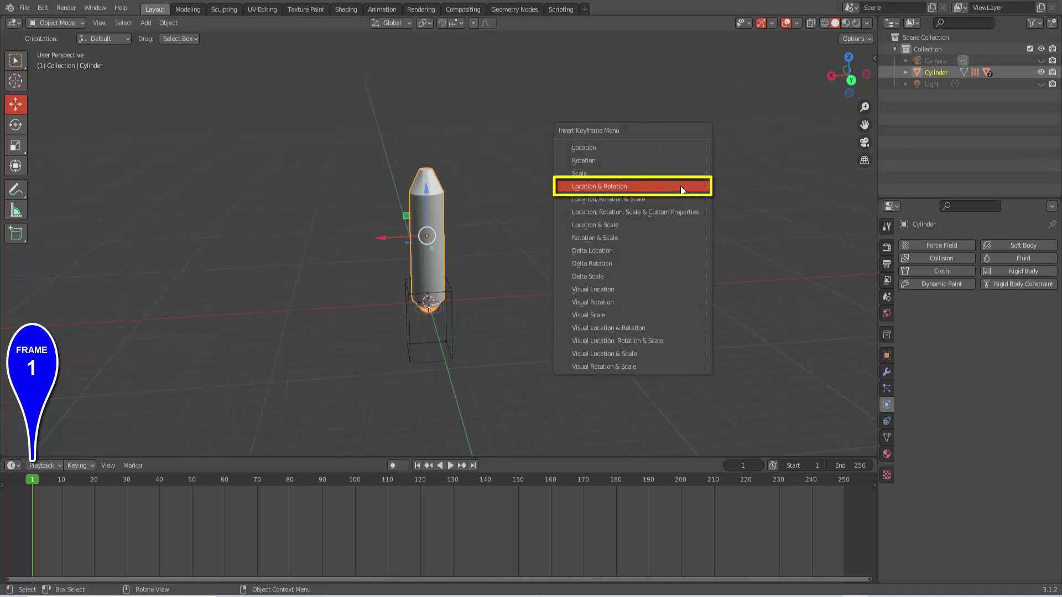
pyautogui.click(681, 189)
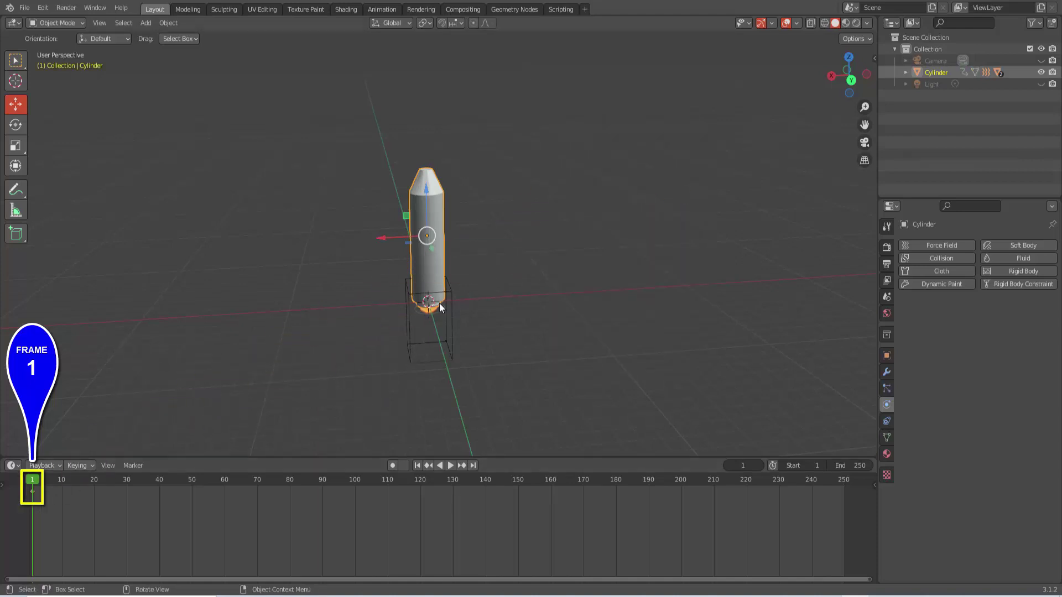
pyautogui.click(94, 480)
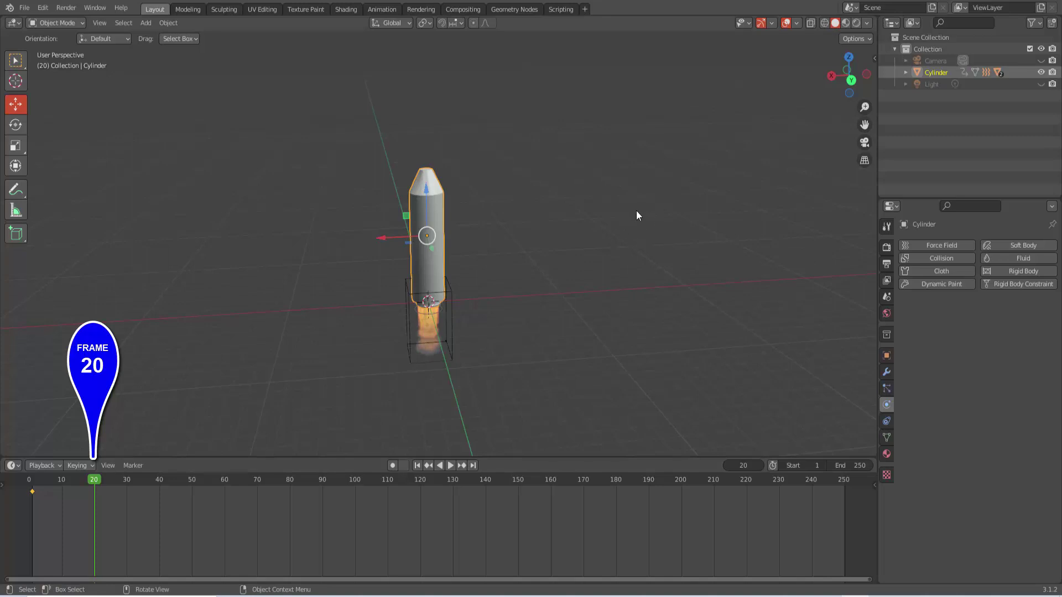
pyautogui.press('i')
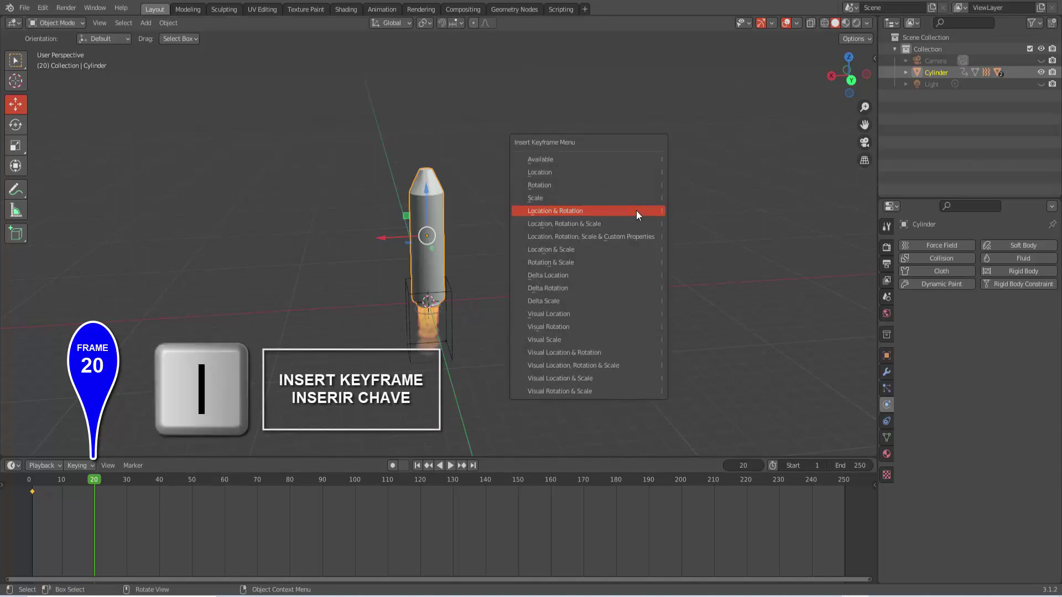
pyautogui.click(637, 211)
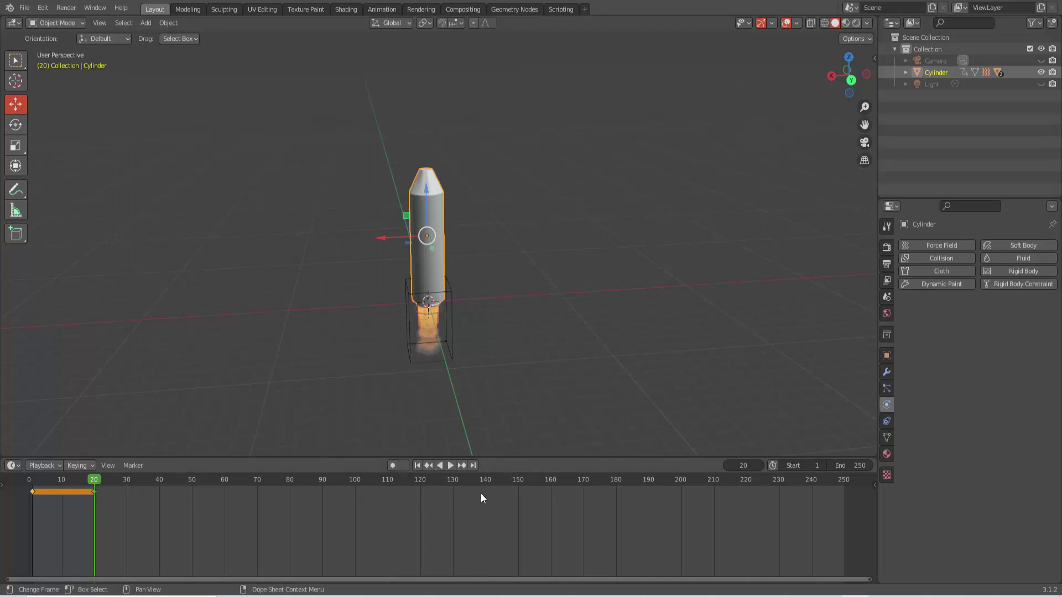
# At frame 140, raise the rocket to about 12.61 m on Z and keyframe location and rotation
pyautogui.click(486, 480)
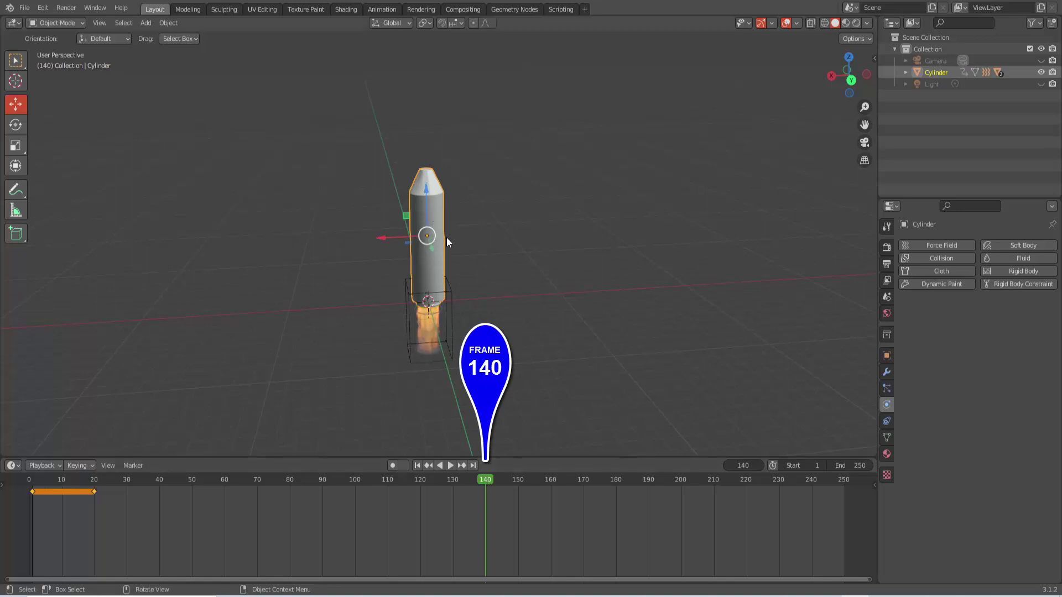
pyautogui.scroll(-2, 446, 237)
pyautogui.moveTo(429, 192); pyautogui.dragTo(436, 23)
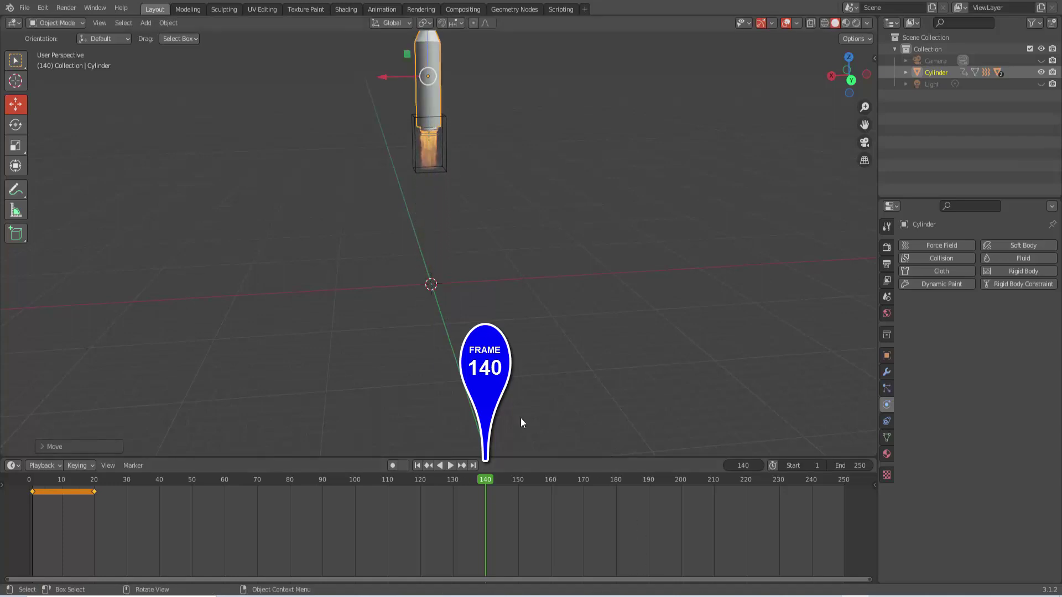
pyautogui.press('i')
pyautogui.click(670, 217)
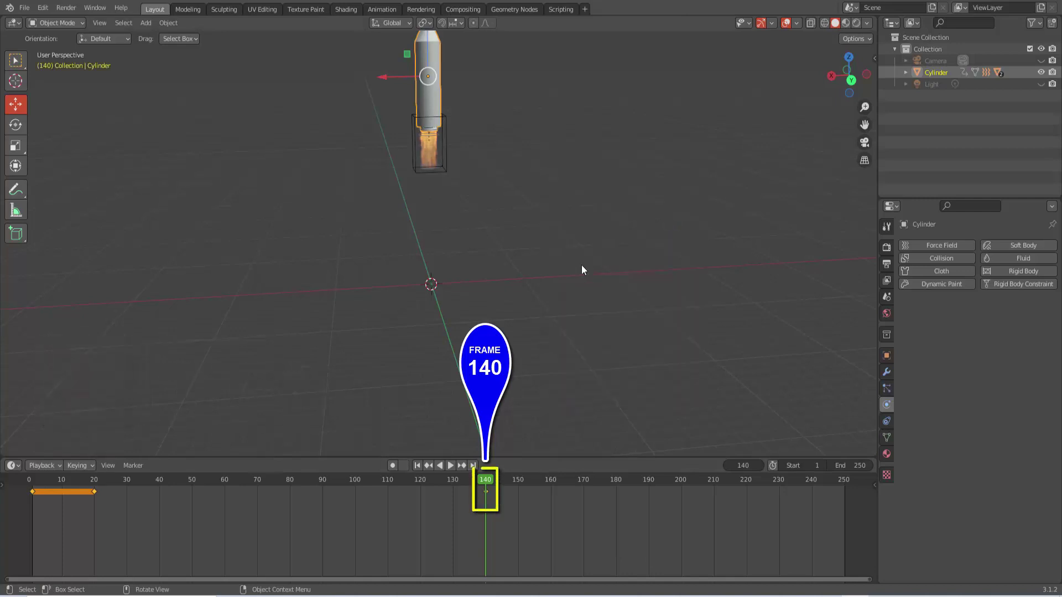
pyautogui.scroll(-3, 581, 265)
pyautogui.scroll(-2, 582, 267)
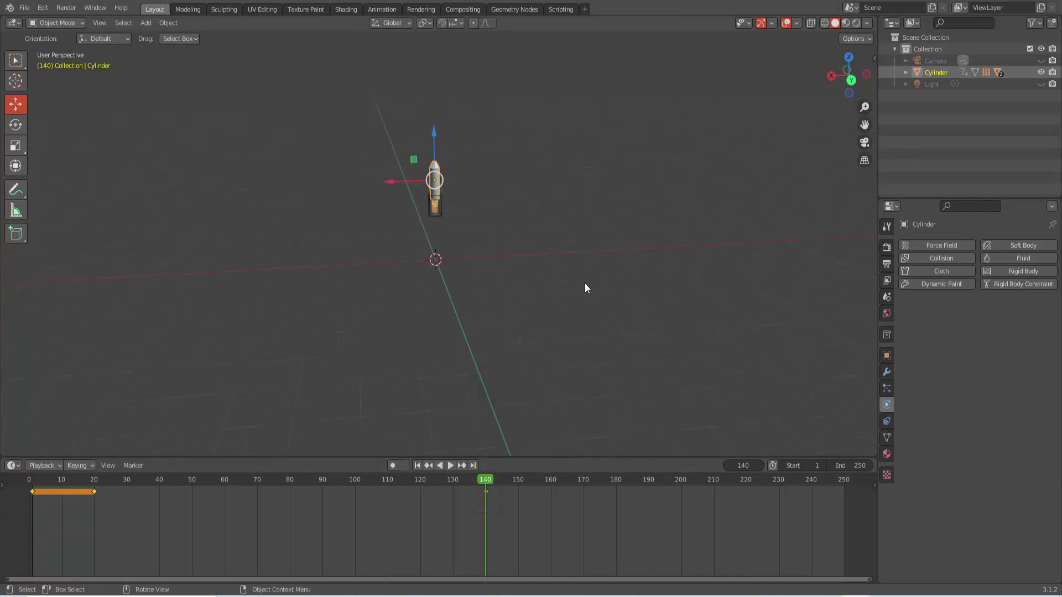
# At frame 250, tilt the rocket -13° on Y, lift it to 24.94 m, shift it along X, and keyframe it
pyautogui.click(845, 483)
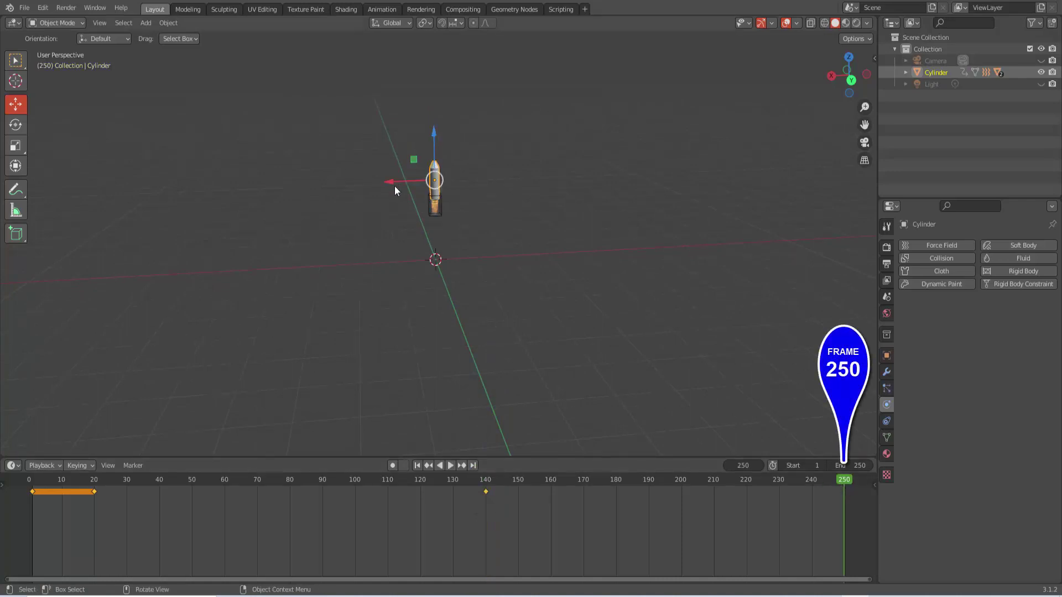
pyautogui.press('r')
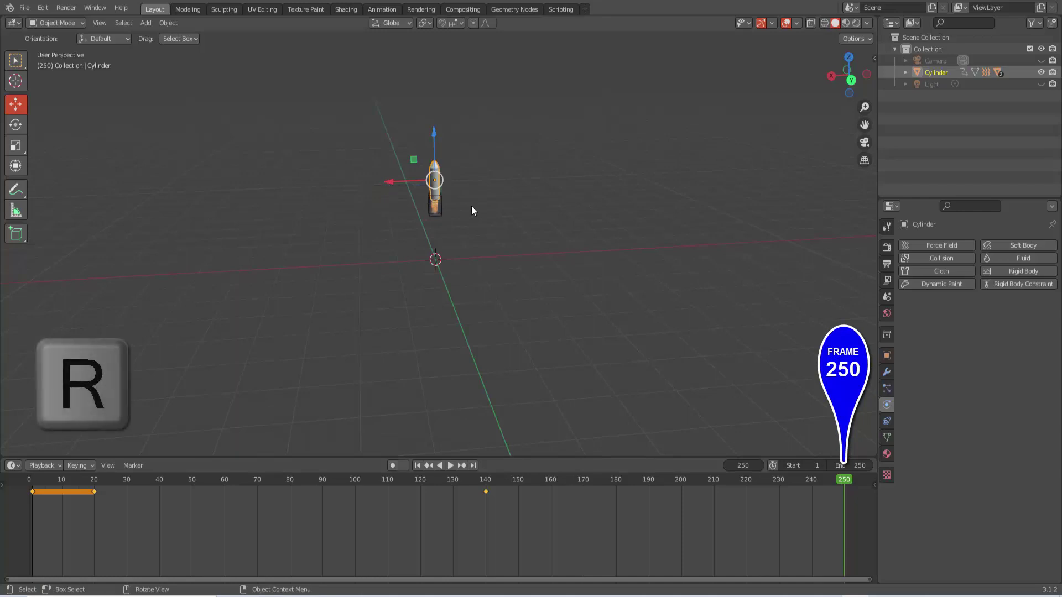
pyautogui.press('y')
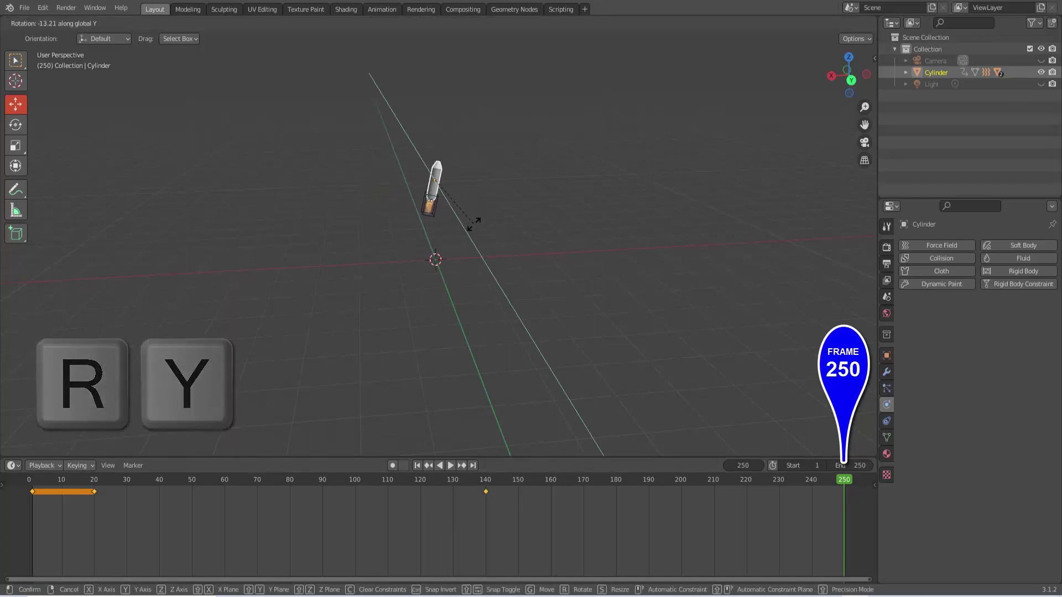
pyautogui.click(473, 217)
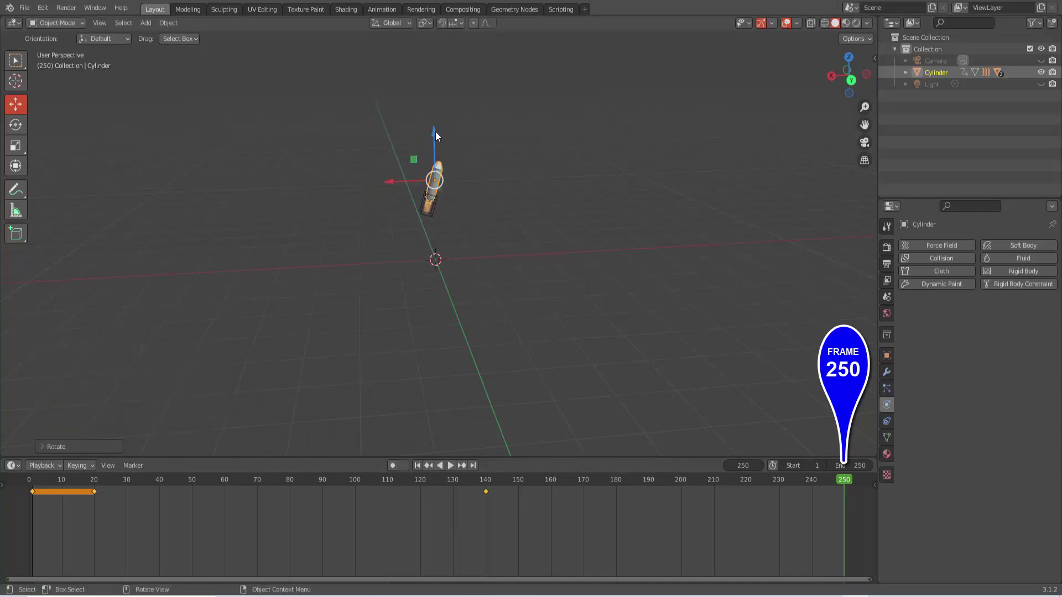
pyautogui.moveTo(436, 135); pyautogui.dragTo(437, 445)
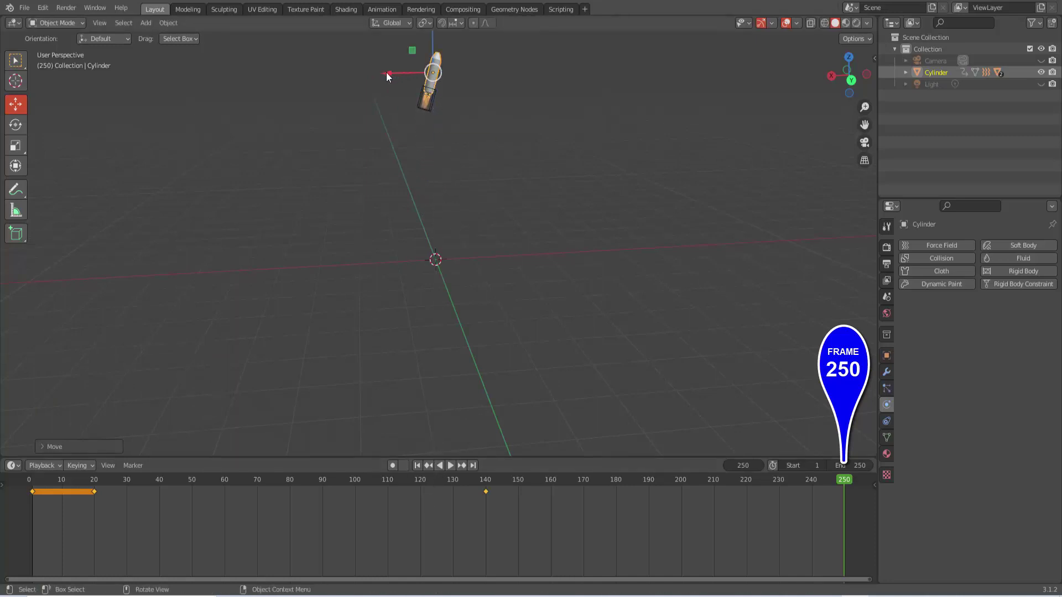
pyautogui.moveTo(386, 72); pyautogui.dragTo(437, 62)
pyautogui.press('i')
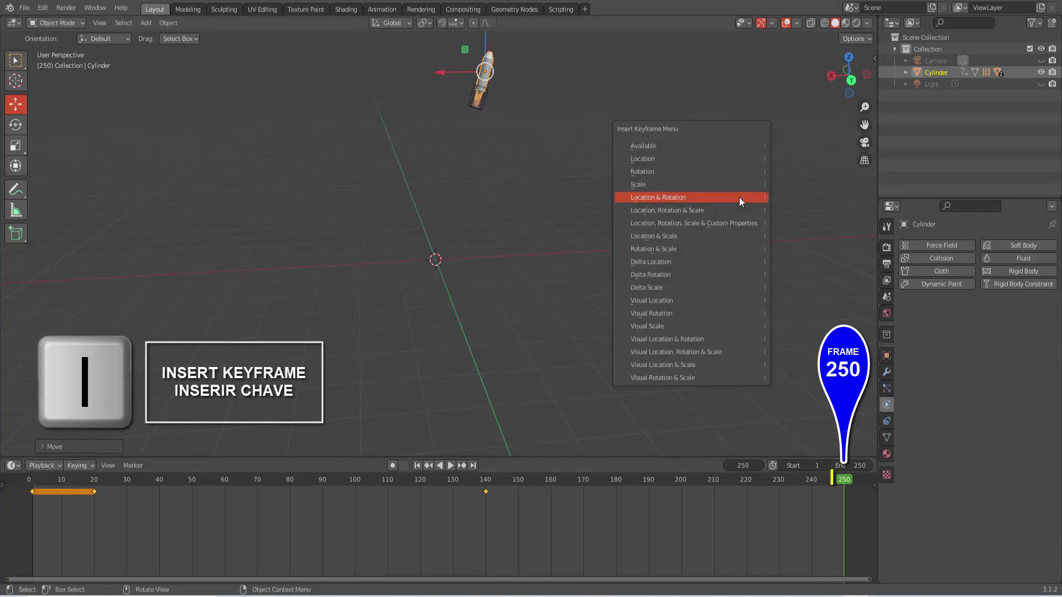
pyautogui.click(739, 197)
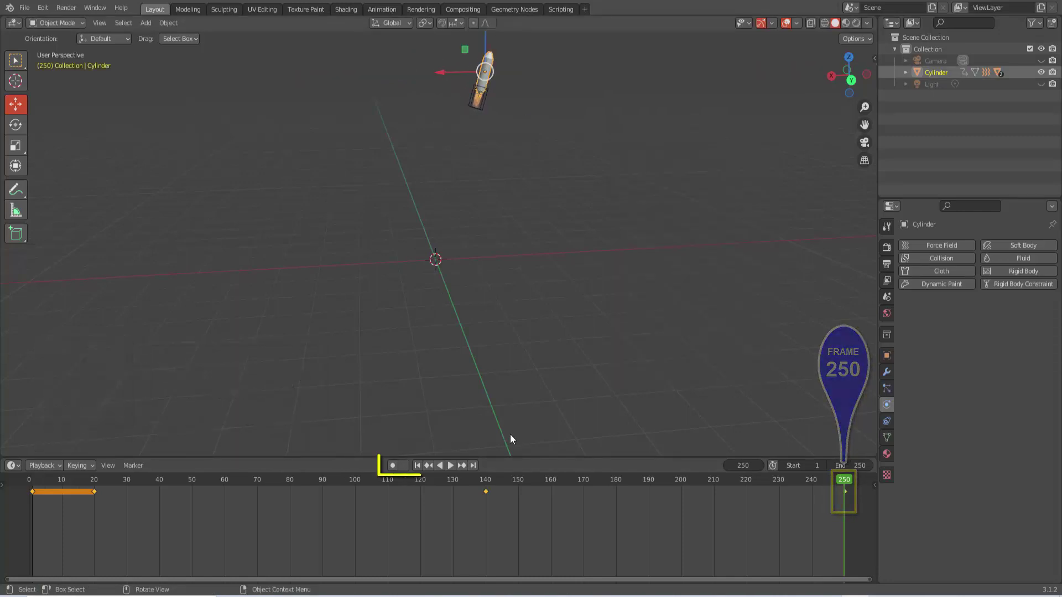
# Play the lift-off animation and stop it at frame 20
pyautogui.click(450, 466)
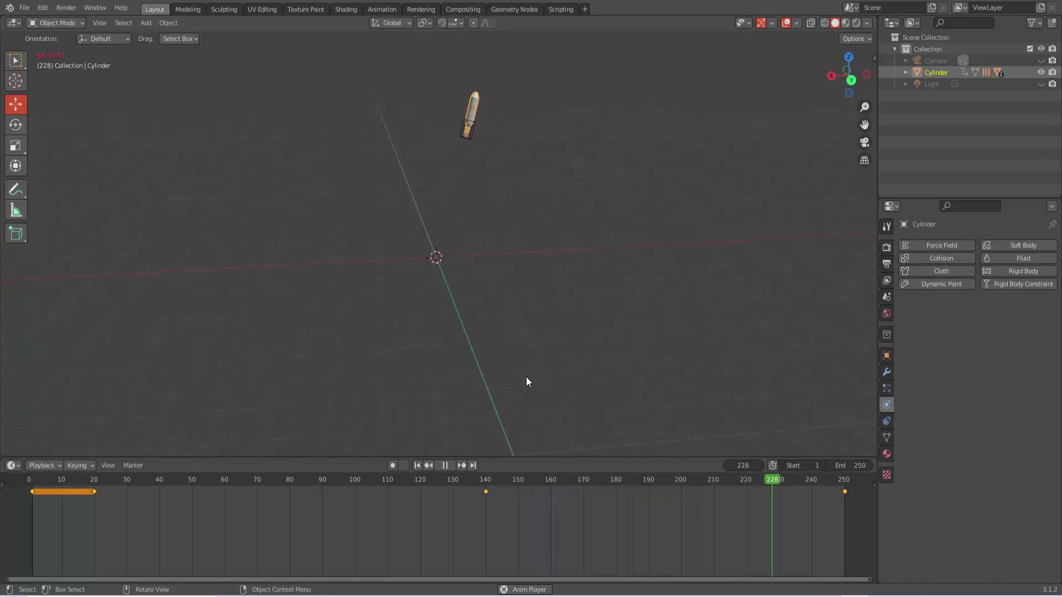
pyautogui.click(446, 465)
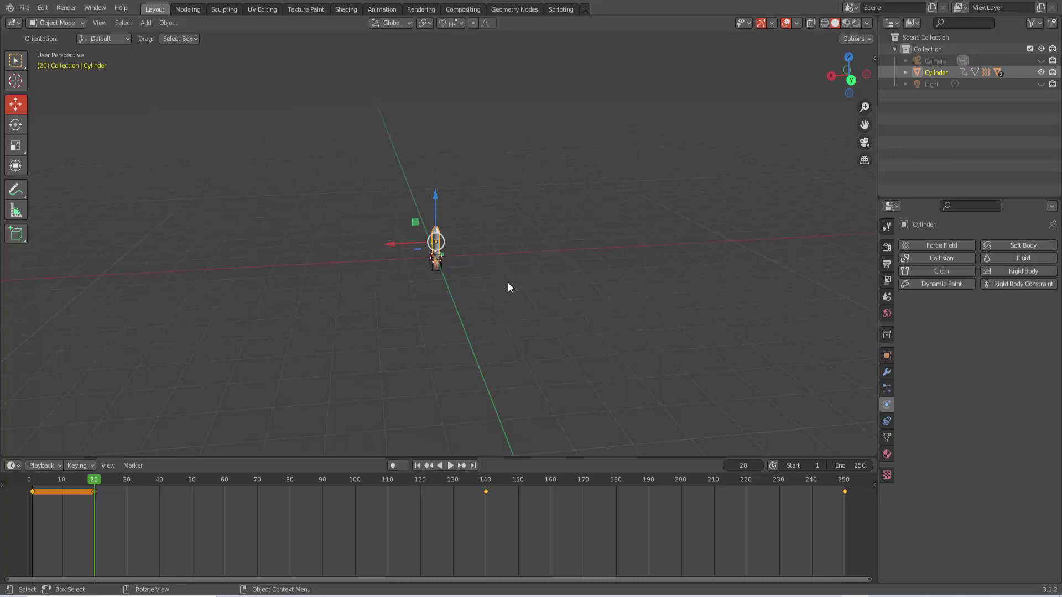
pyautogui.scroll(6, 513, 284)
pyautogui.scroll(-1, 512, 290)
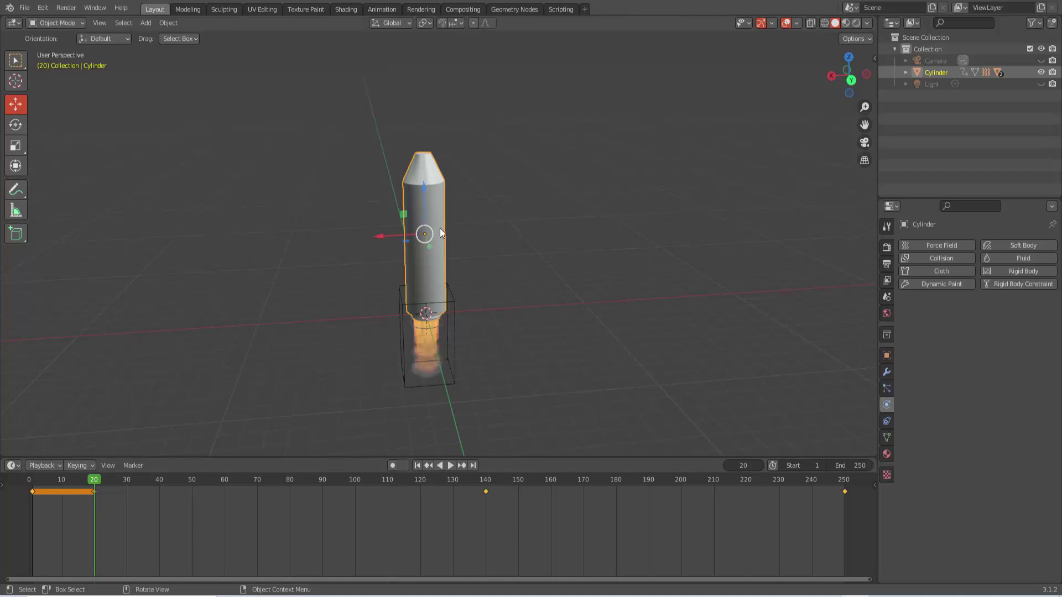
# Switch to Material Preview shading, play the animation to frame 88, and make the timeline taller
pyautogui.click(845, 25)
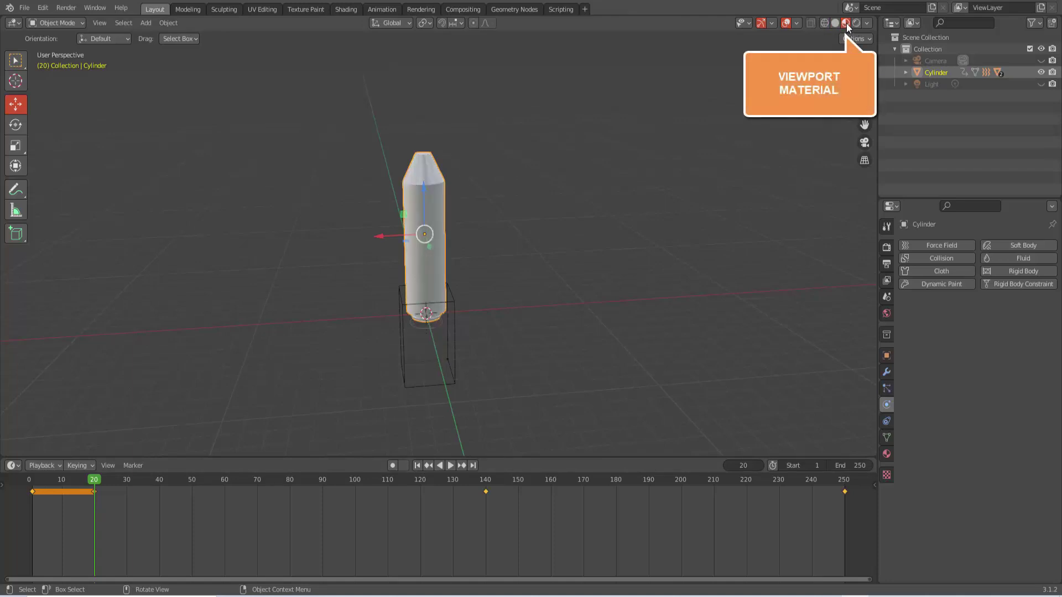
pyautogui.click(451, 466)
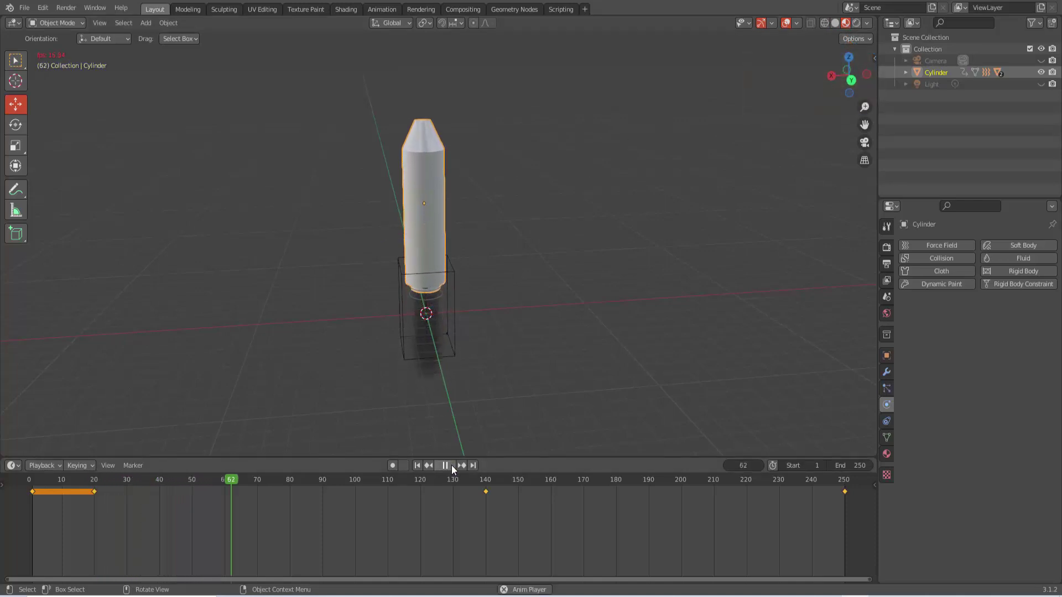
pyautogui.click(451, 466)
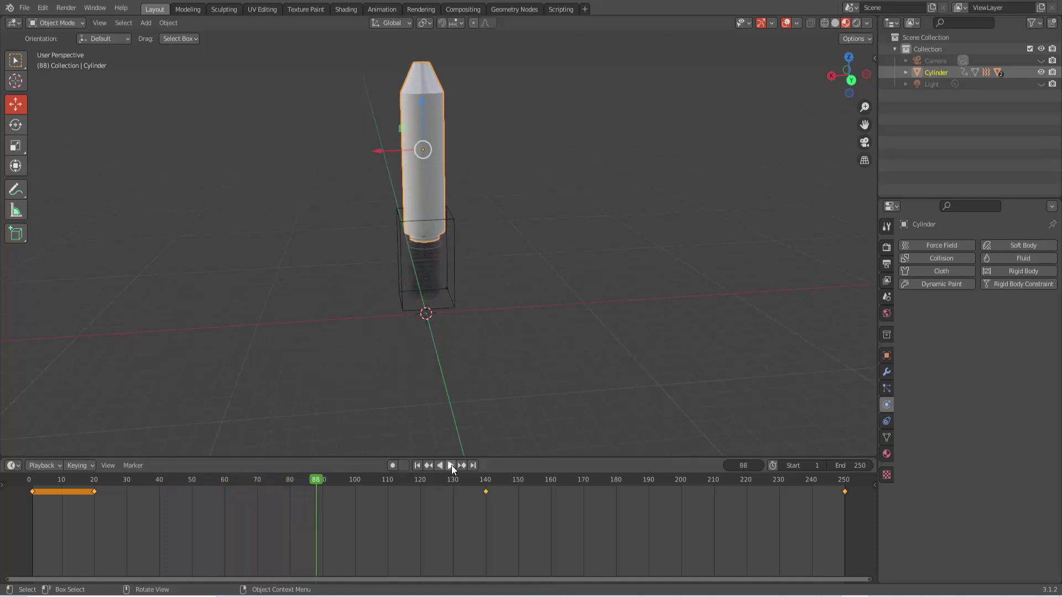
pyautogui.moveTo(542, 456); pyautogui.dragTo(562, 297)
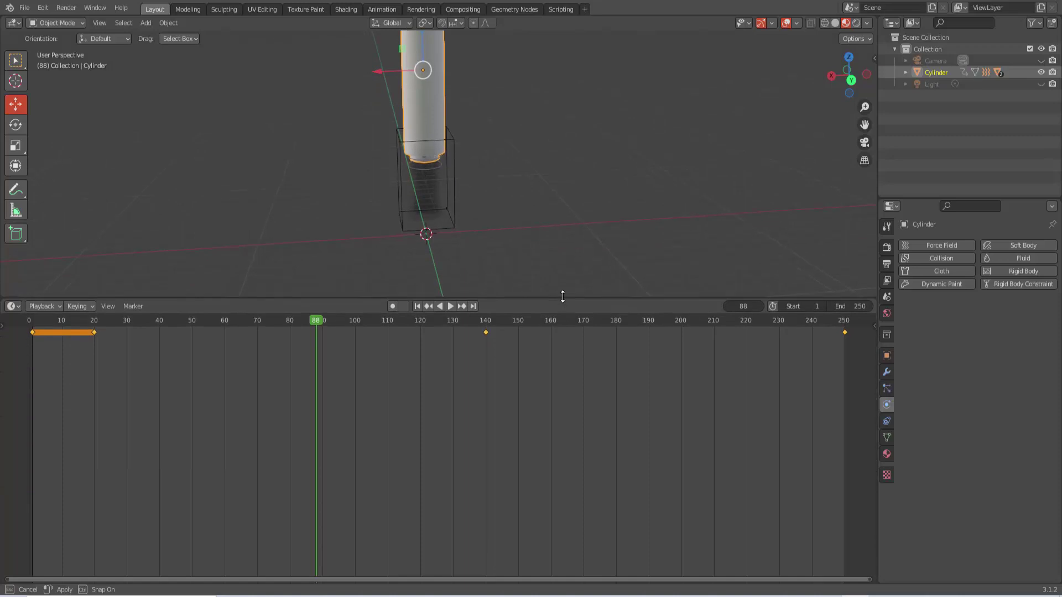
# Turn the timeline into a Shader Editor showing Material.001 and expand Cylinder in the Outliner
pyautogui.click(14, 307)
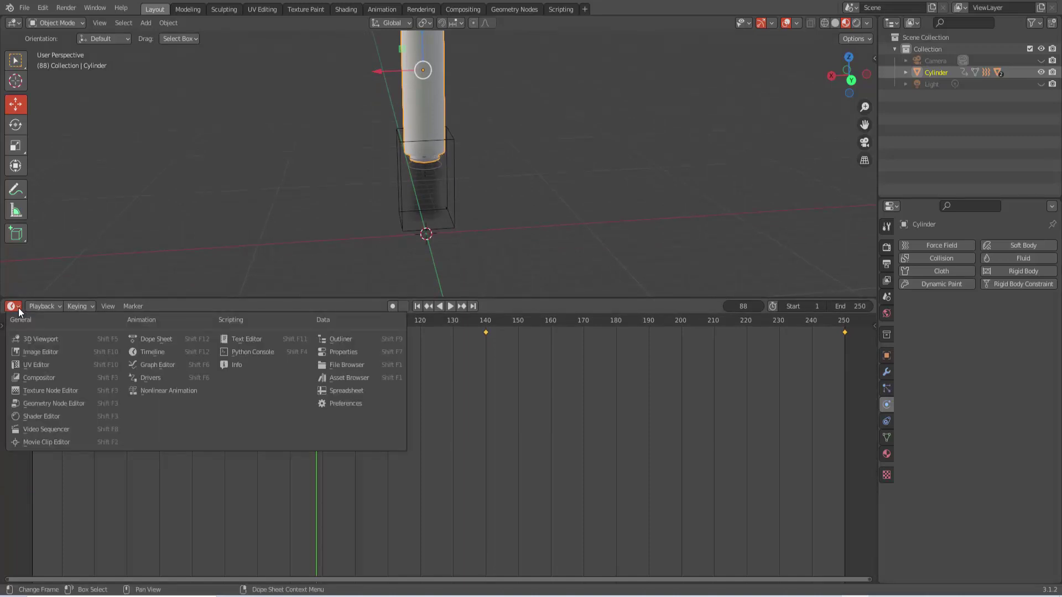
pyautogui.click(52, 416)
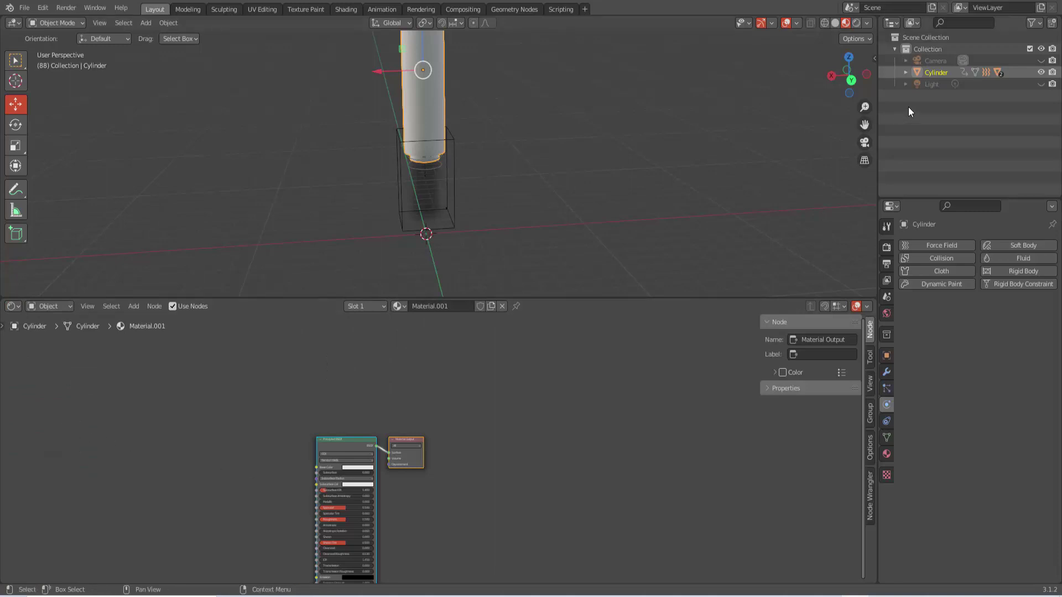
pyautogui.click(907, 73)
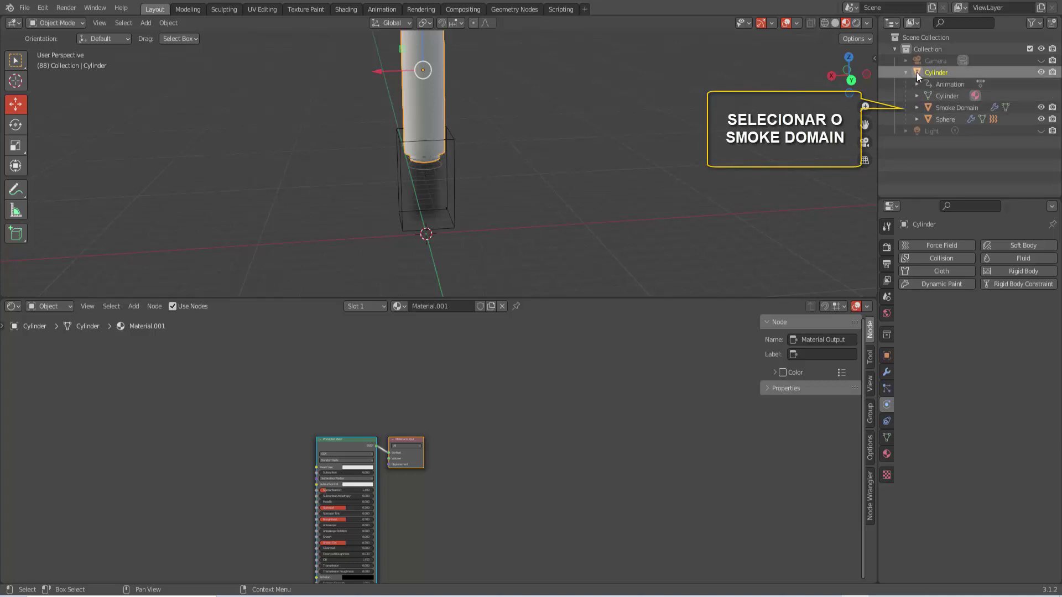
# Select the Smoke Domain and raise its Blackbody Intensity to 0.945 so the smoke glows
pyautogui.click(940, 108)
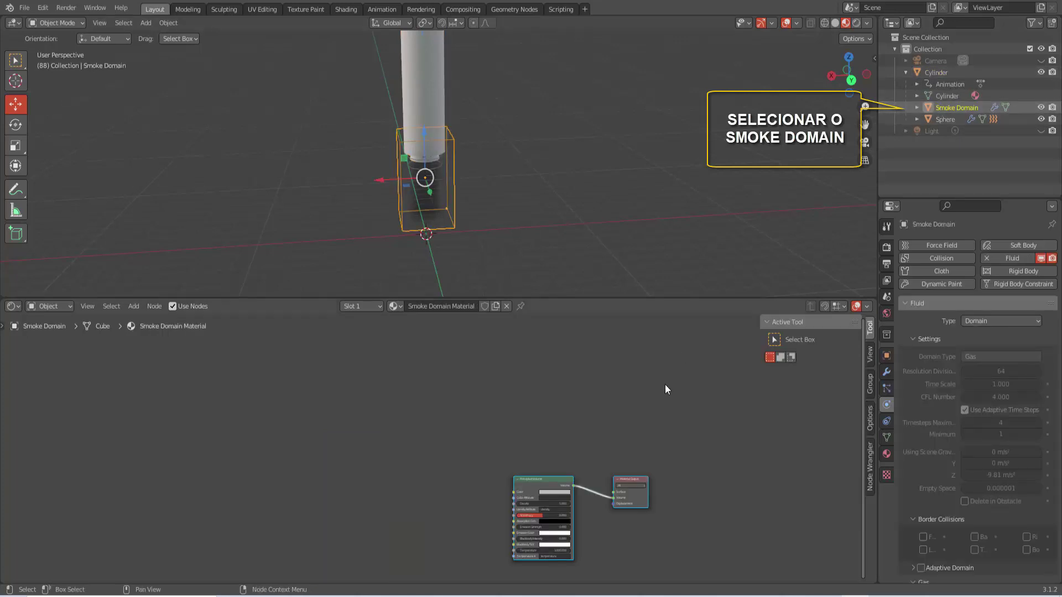
pyautogui.scroll(4, 609, 475)
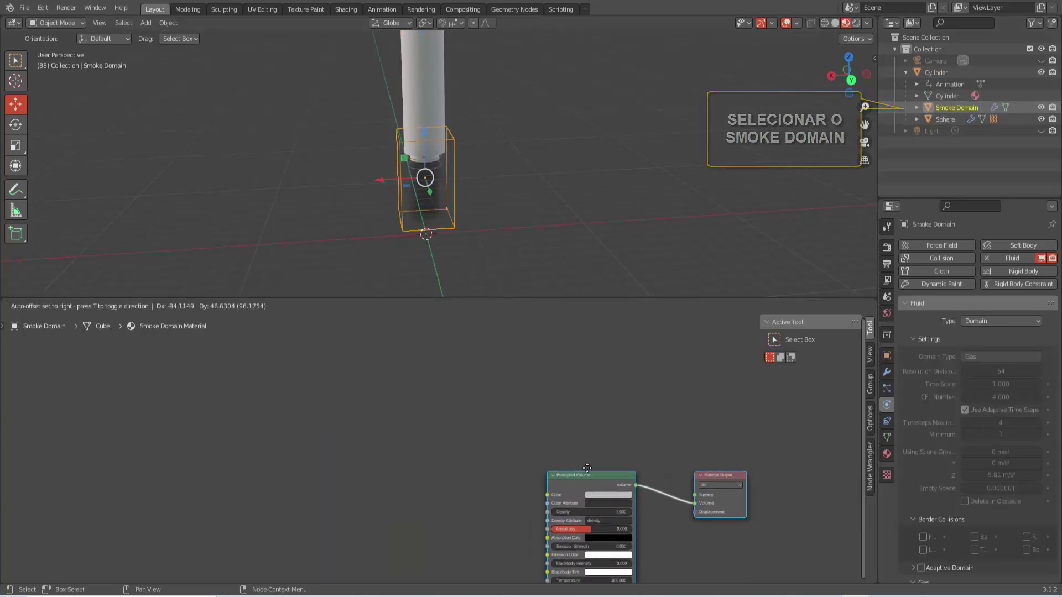
pyautogui.scroll(1, 505, 414)
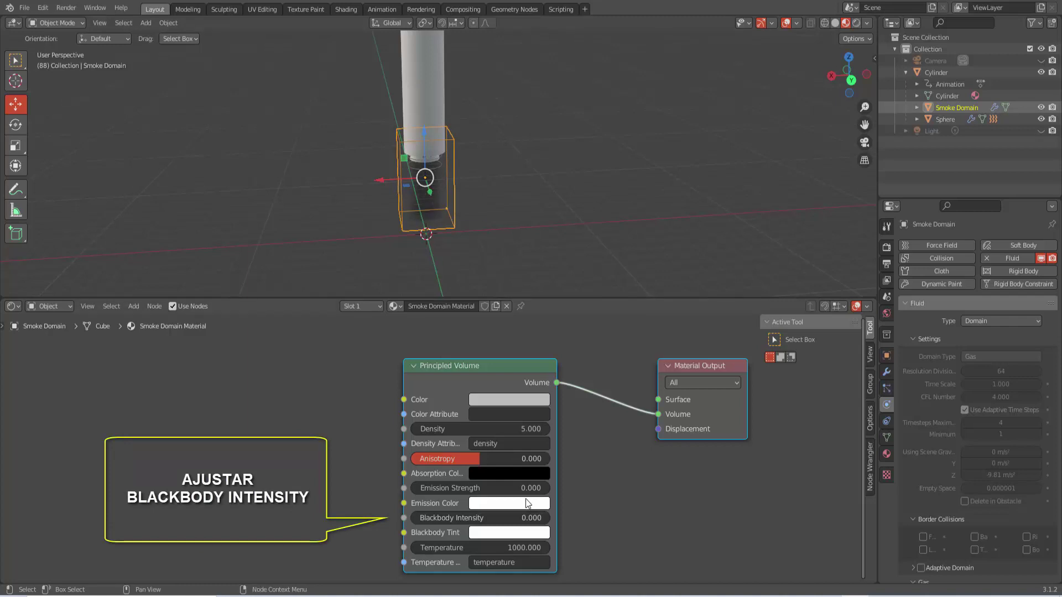
pyautogui.moveTo(489, 523); pyautogui.dragTo(541, 518)
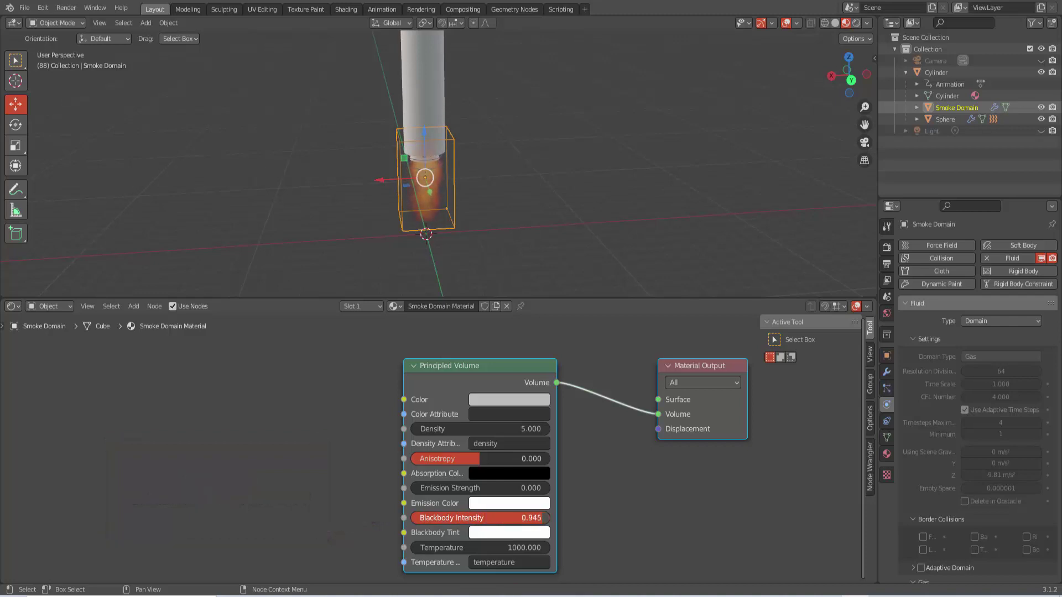
# Set the Principled Volume Density to 1.000 and enlarge the 3D view
pyautogui.click(504, 429)
pyautogui.write('5.0')
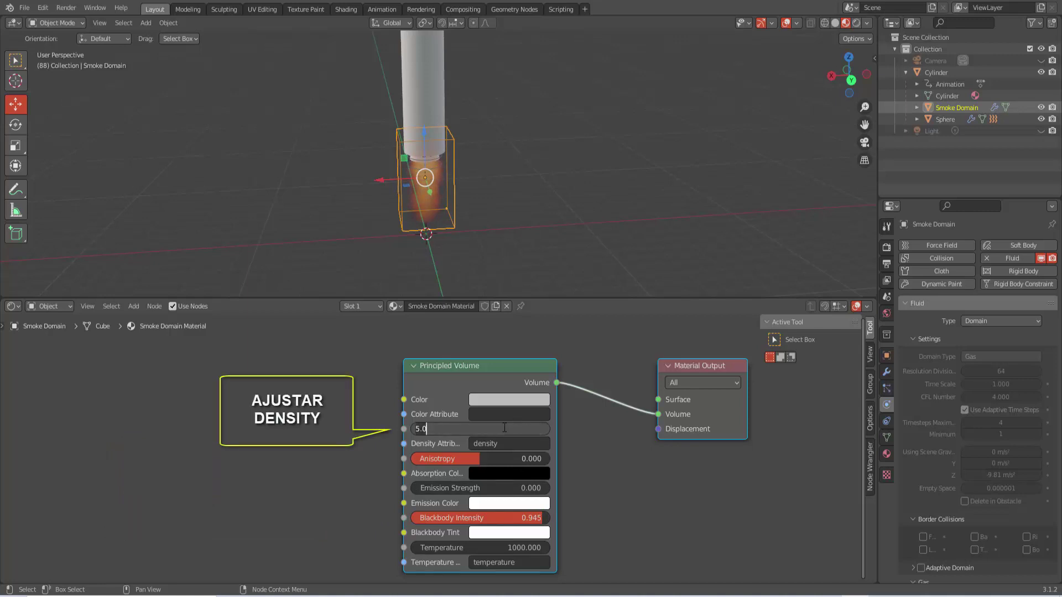
pyautogui.press('Return')
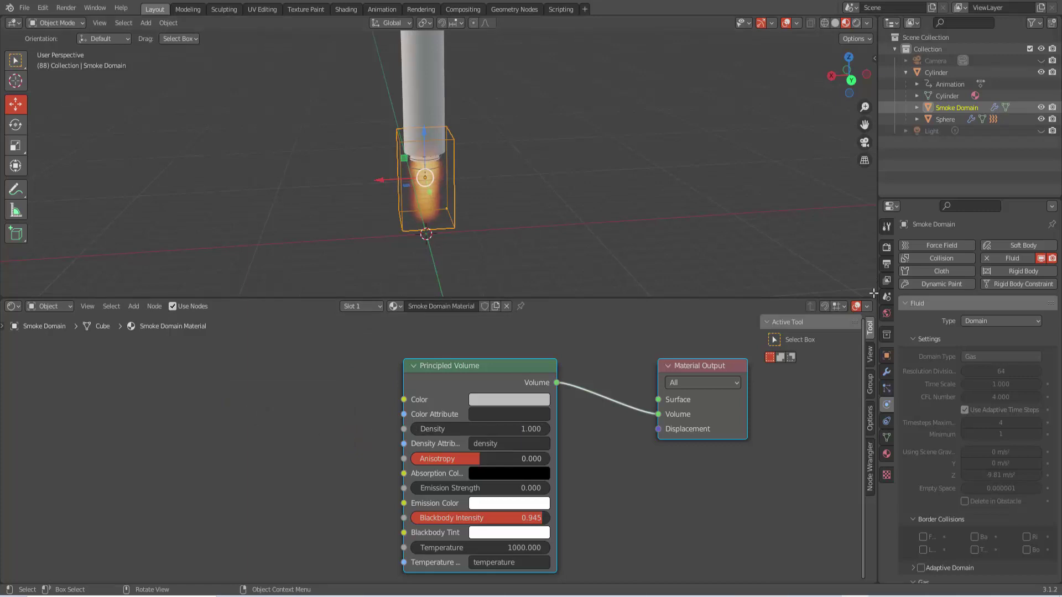
pyautogui.moveTo(871, 299); pyautogui.dragTo(782, 481)
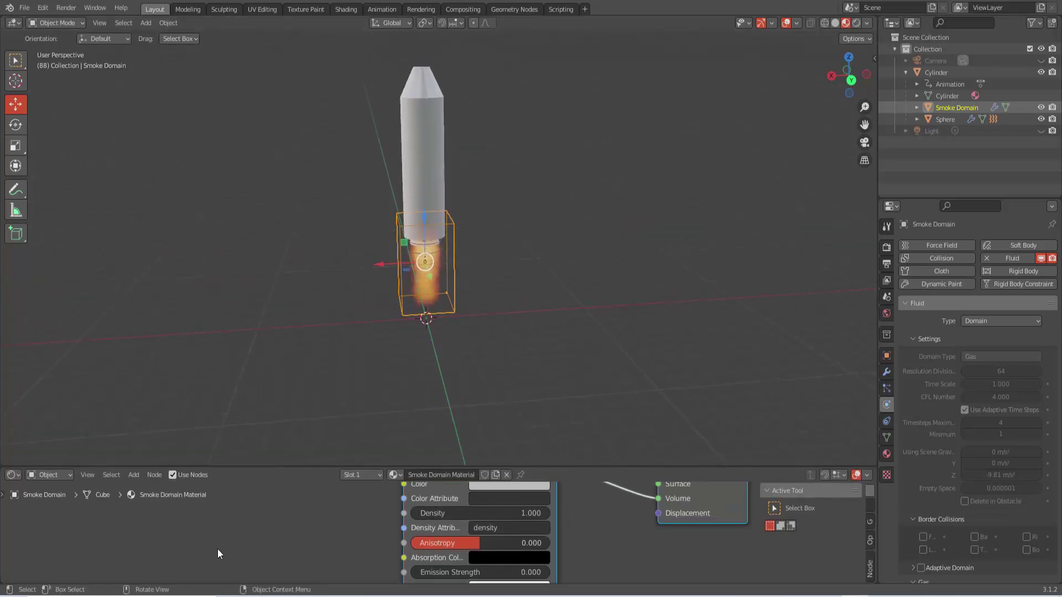
# Switch the lower editor back to Timeline, preview the animation to frame 120, and return to frame 1
pyautogui.click(13, 475)
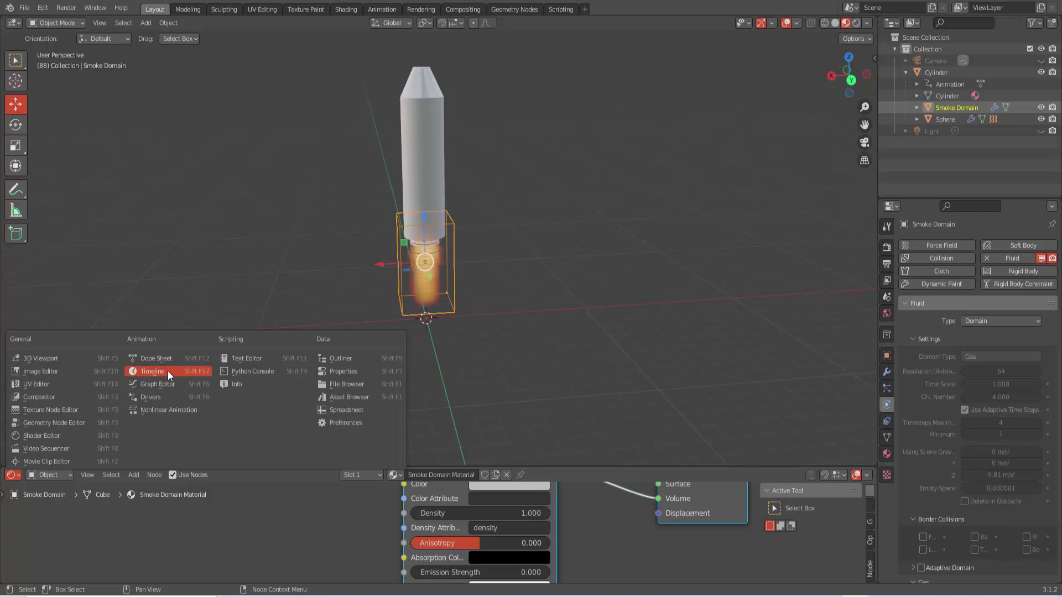
pyautogui.click(167, 371)
pyautogui.click(417, 475)
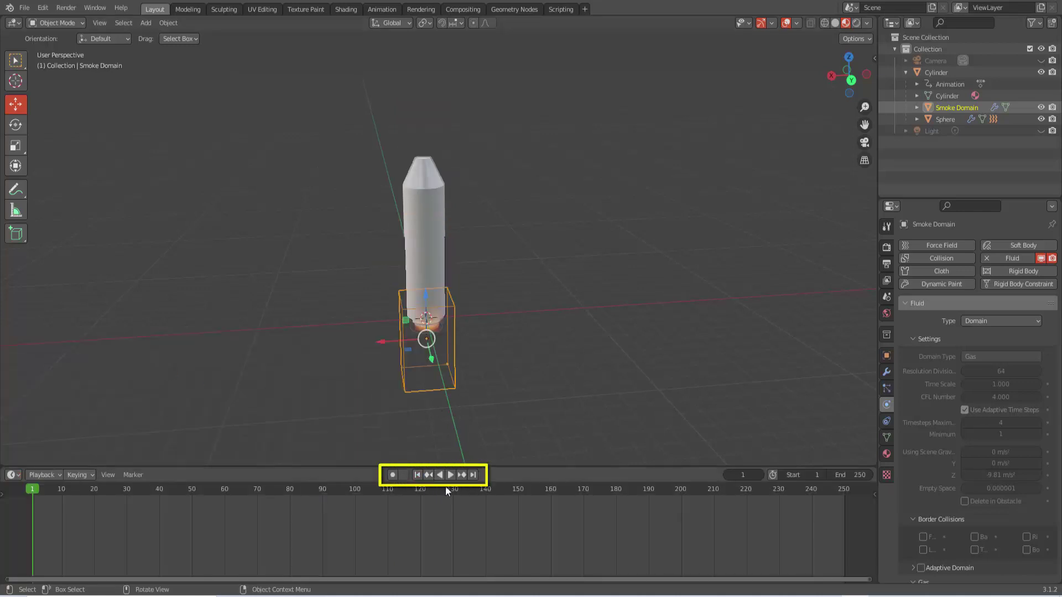
pyautogui.click(453, 475)
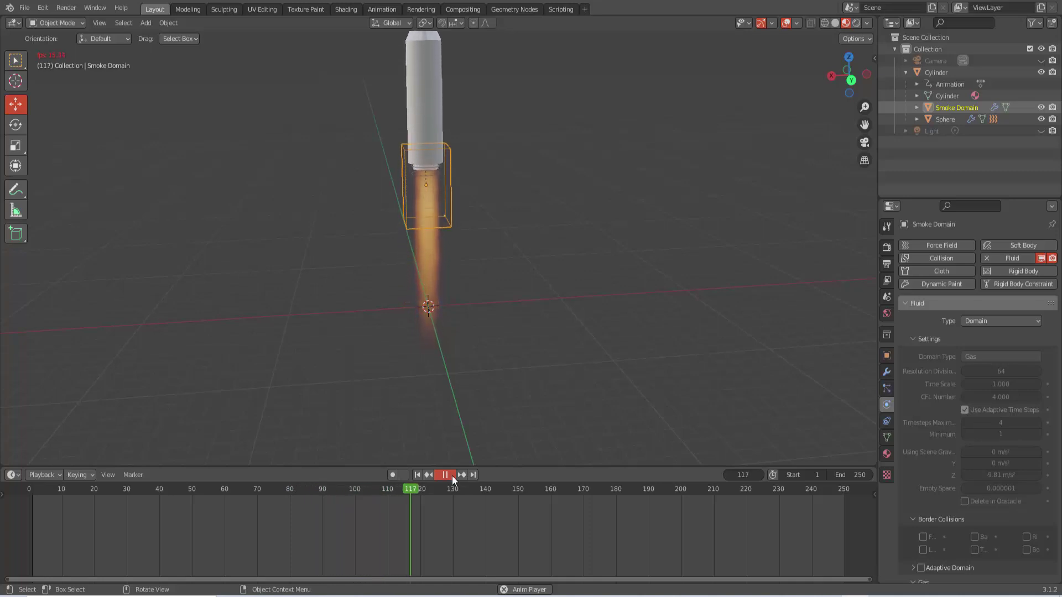
pyautogui.click(452, 475)
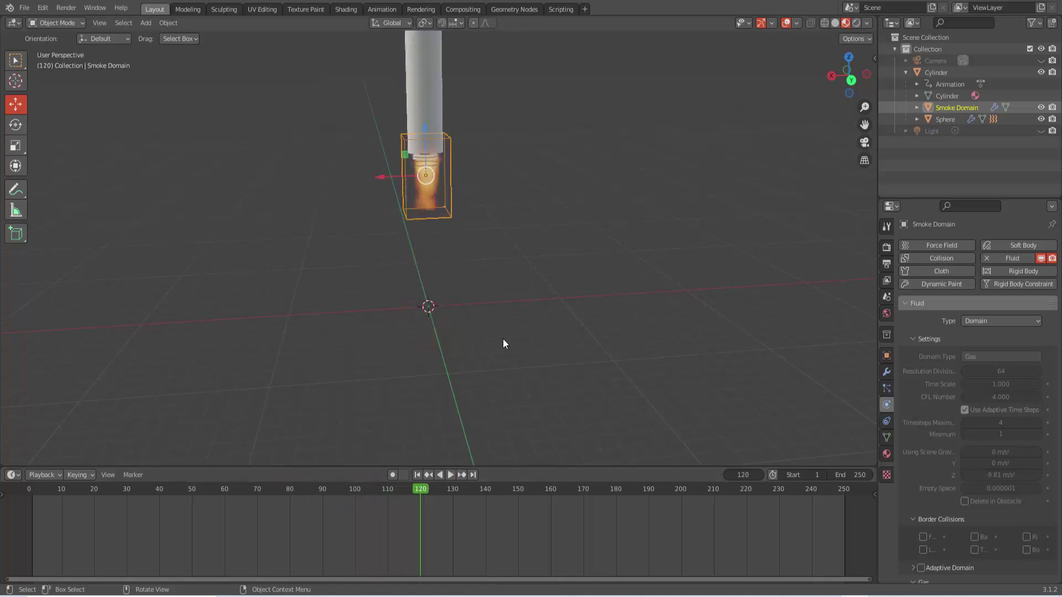
pyautogui.click(418, 475)
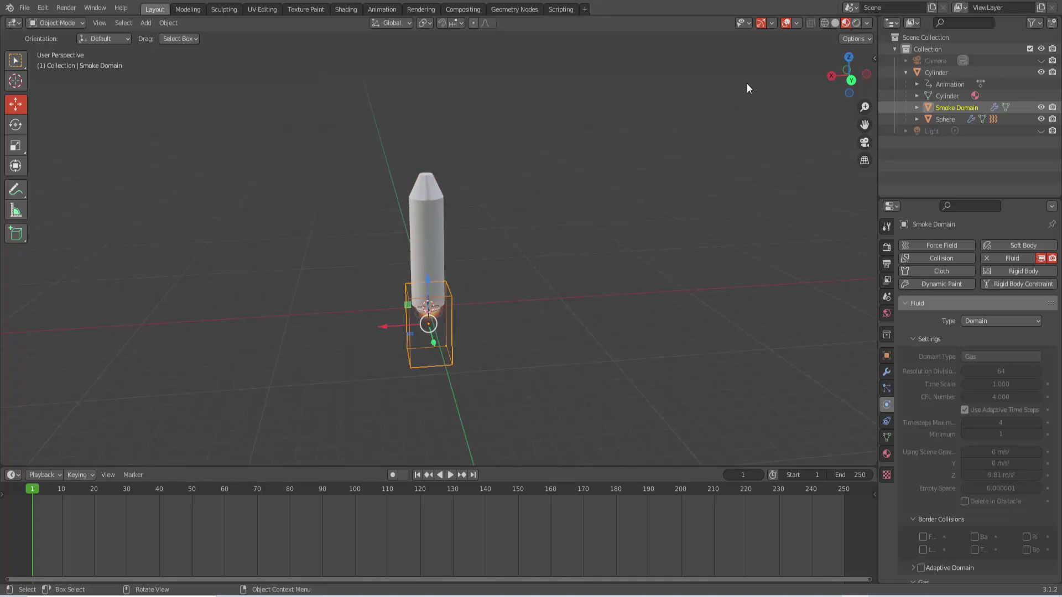
# Hide the overlays and move gizmo, then play the lift-off, stopping at frame 123 and zooming out
pyautogui.click(786, 22)
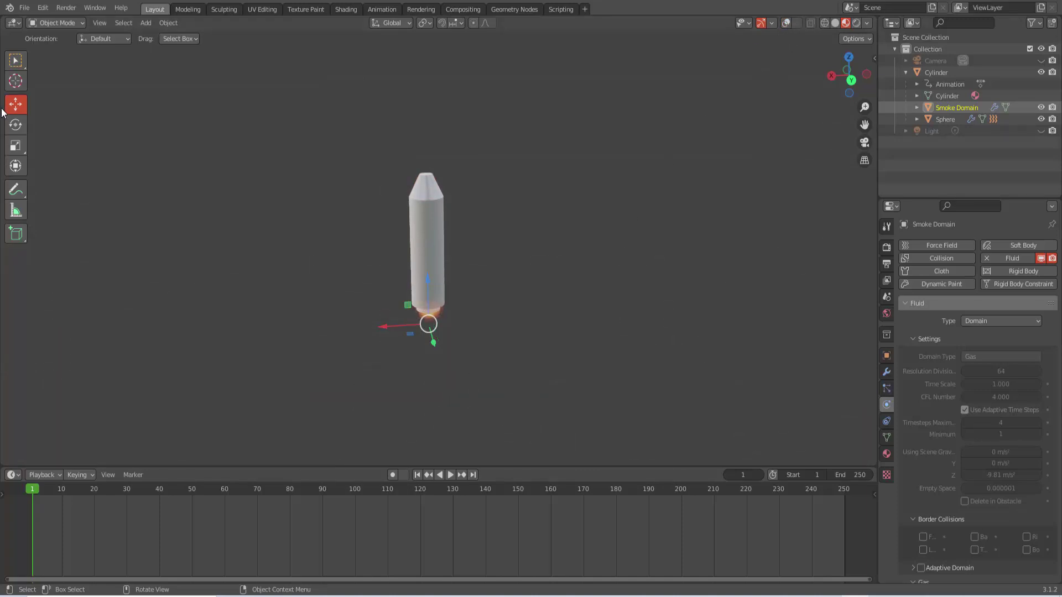
pyautogui.click(16, 60)
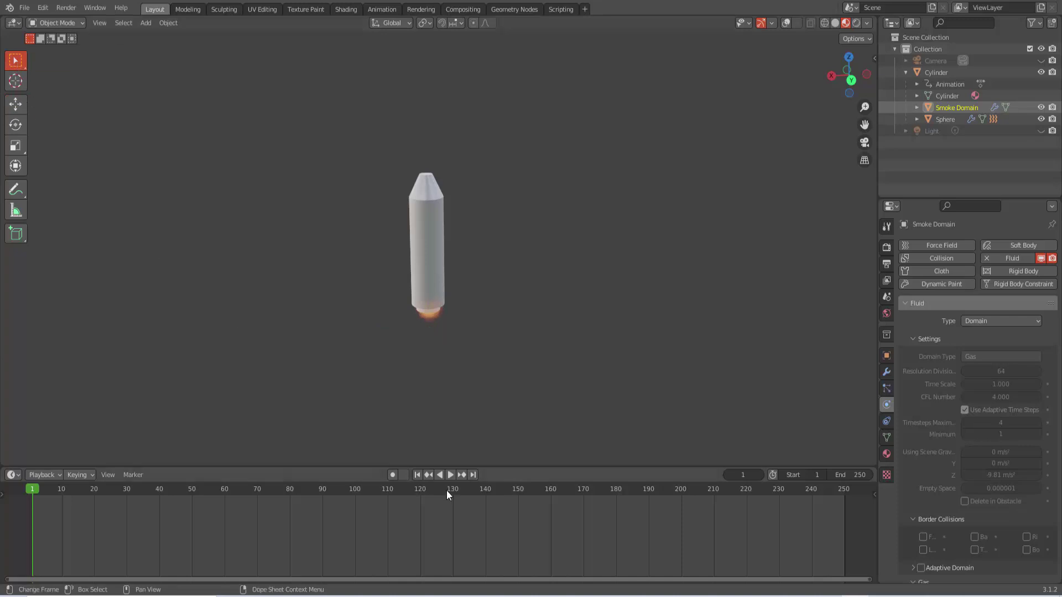
pyautogui.click(451, 475)
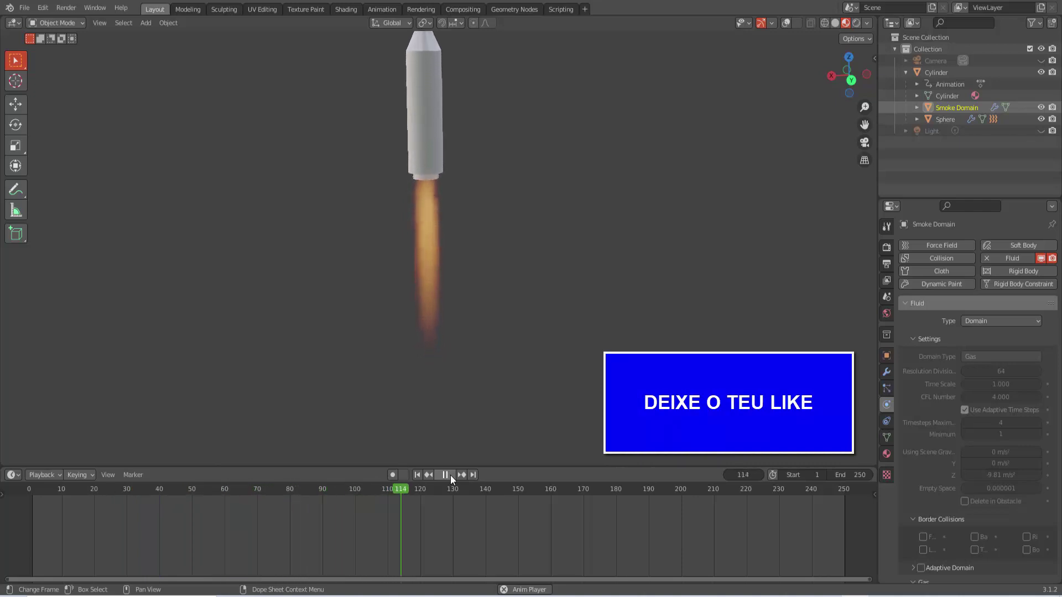
pyautogui.click(451, 476)
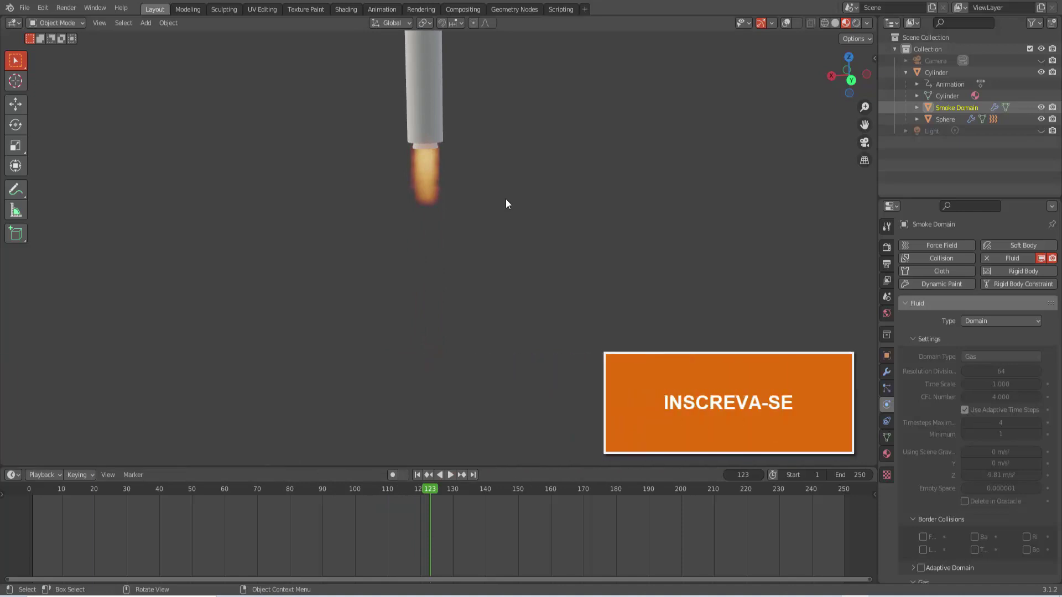
pyautogui.scroll(-4, 498, 216)
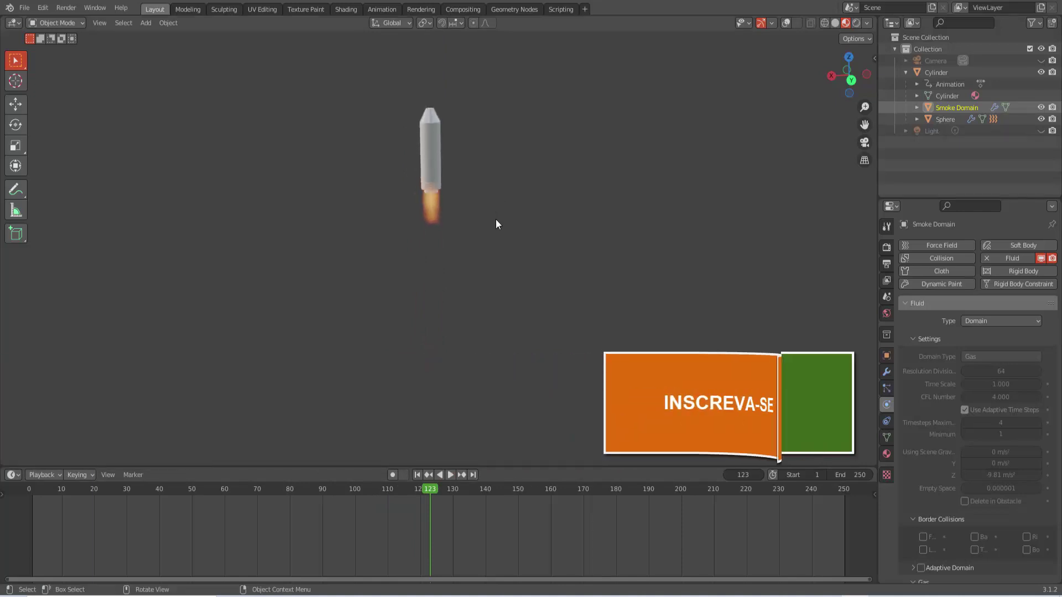